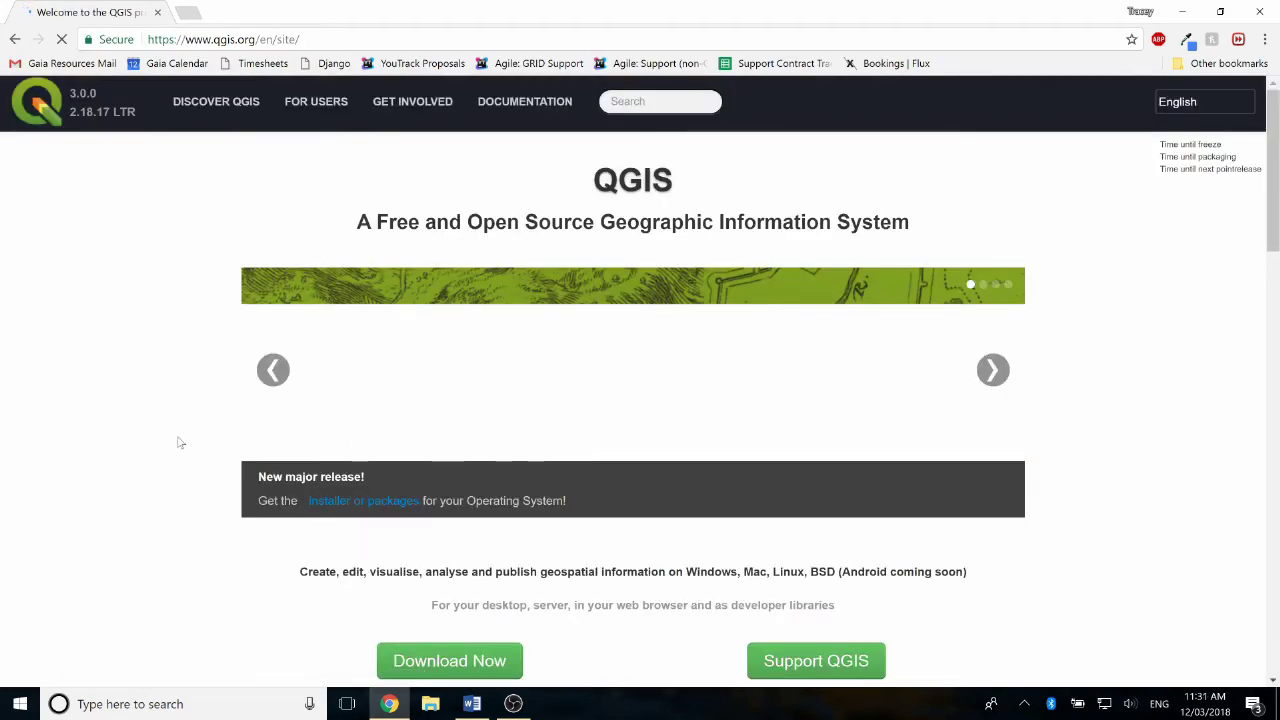
Go to the Download QGIS page and scroll to the Windows standalone installer links.
scroll(127, 469, "down", 1)
scroll(127, 469, "down", 1)
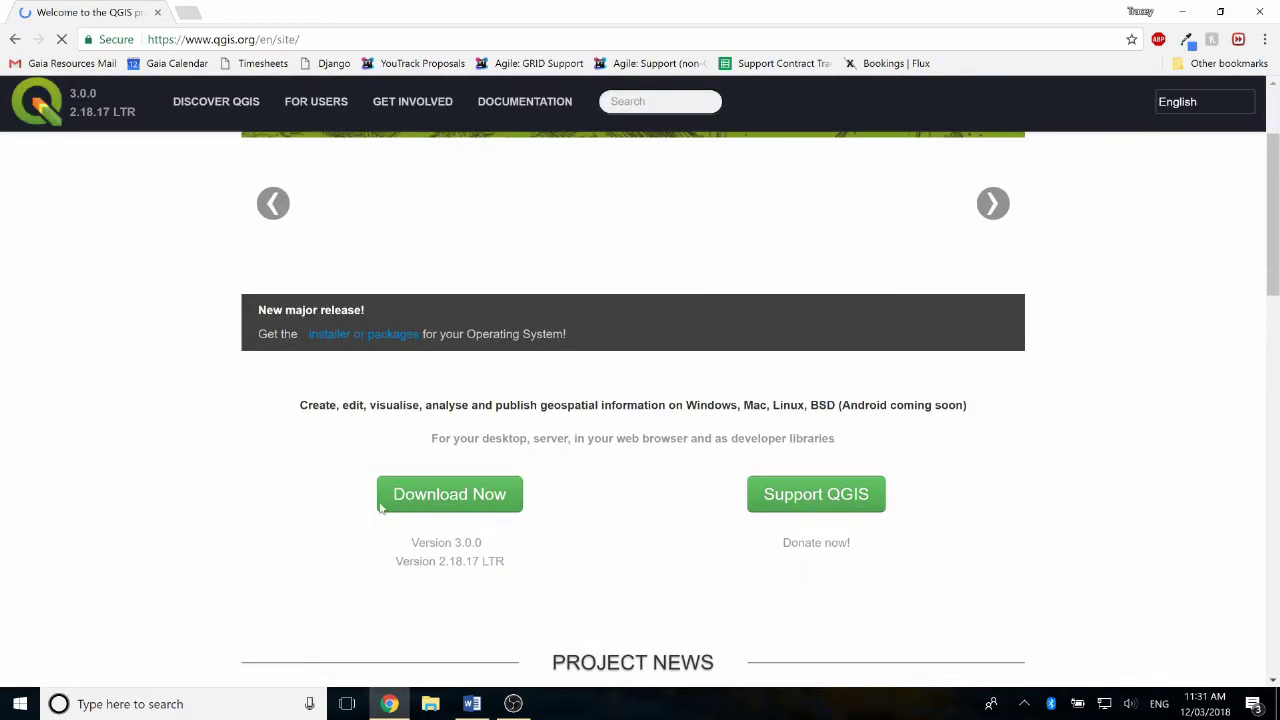
left_click(417, 497)
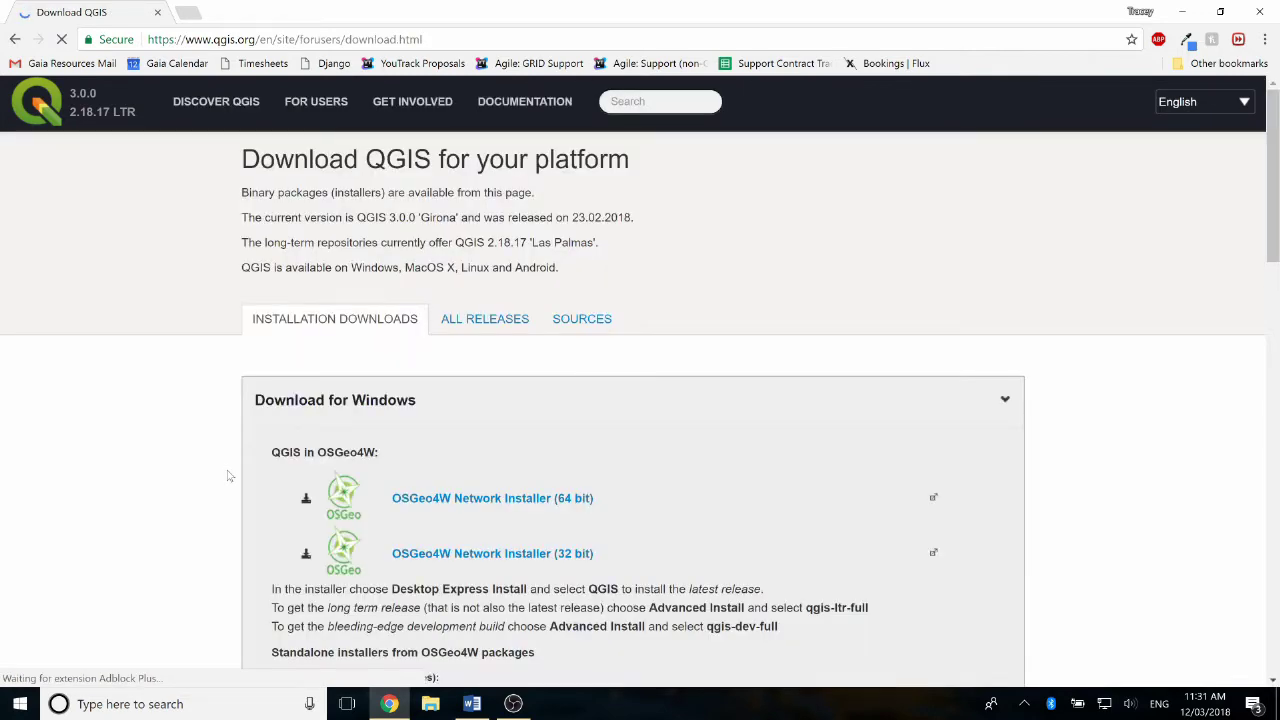
scroll(228, 476, "down", 2)
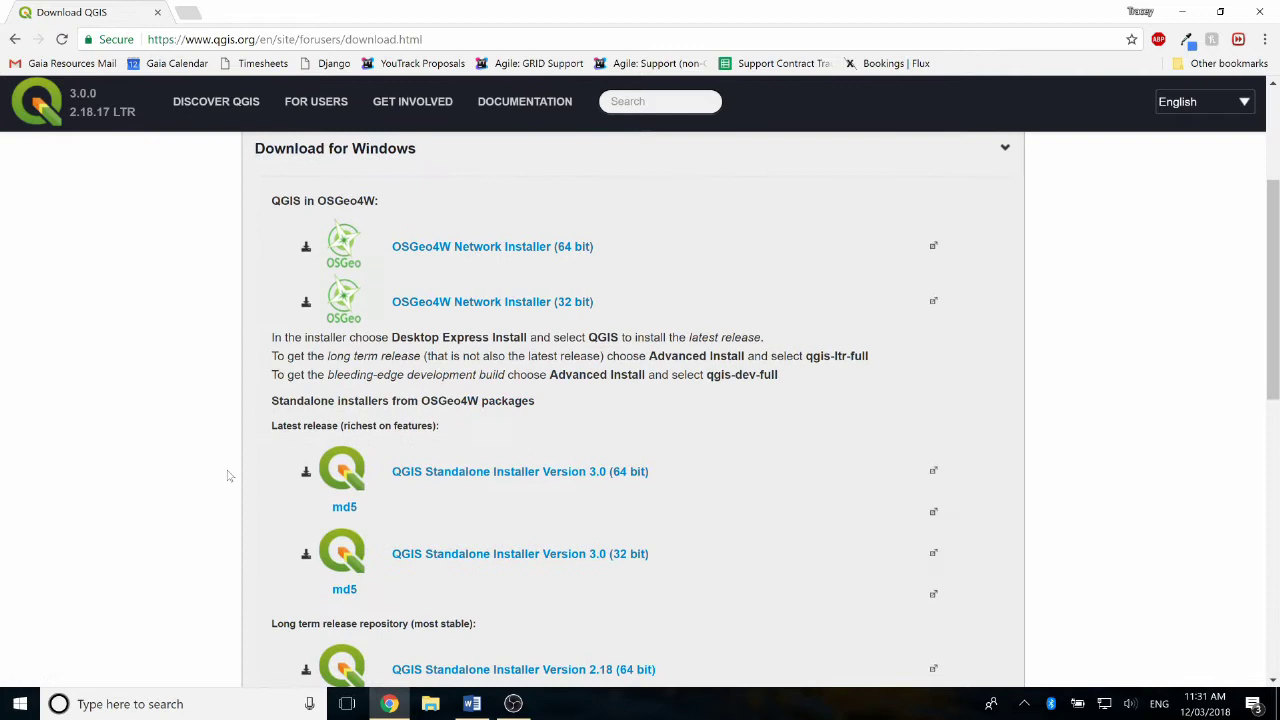
scroll(228, 476, "down", 1)
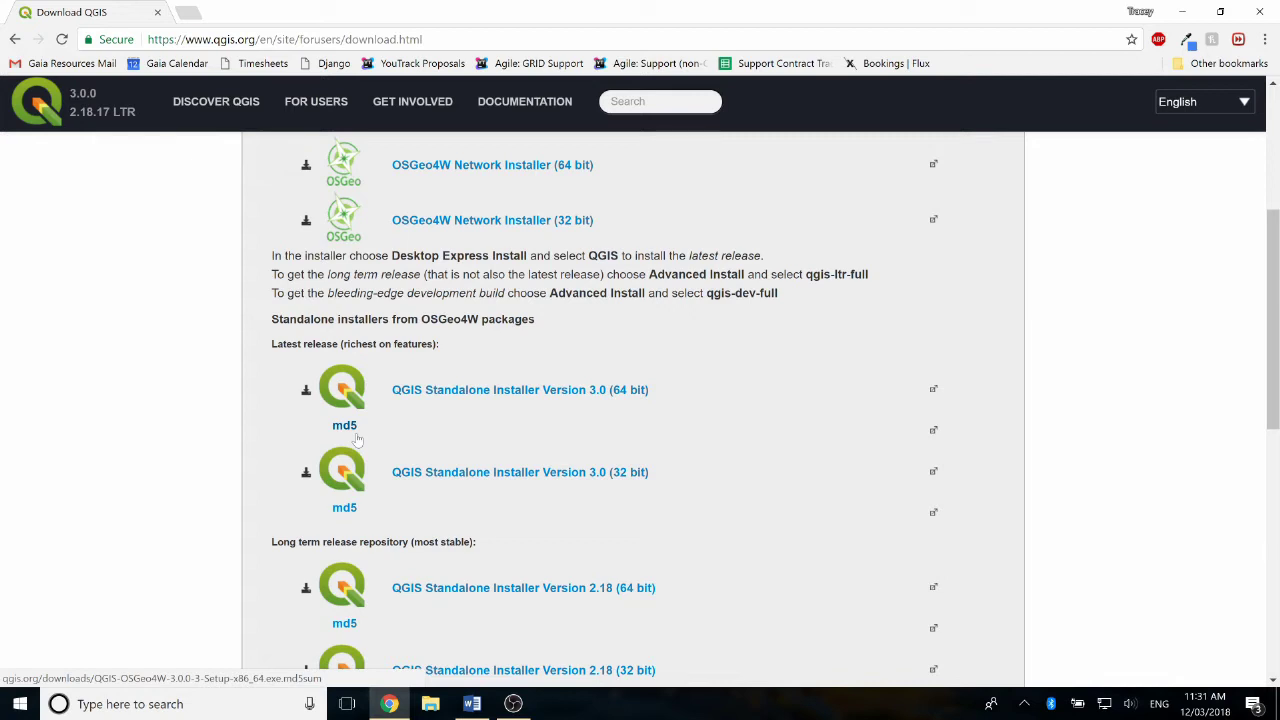
left_click(20, 705)
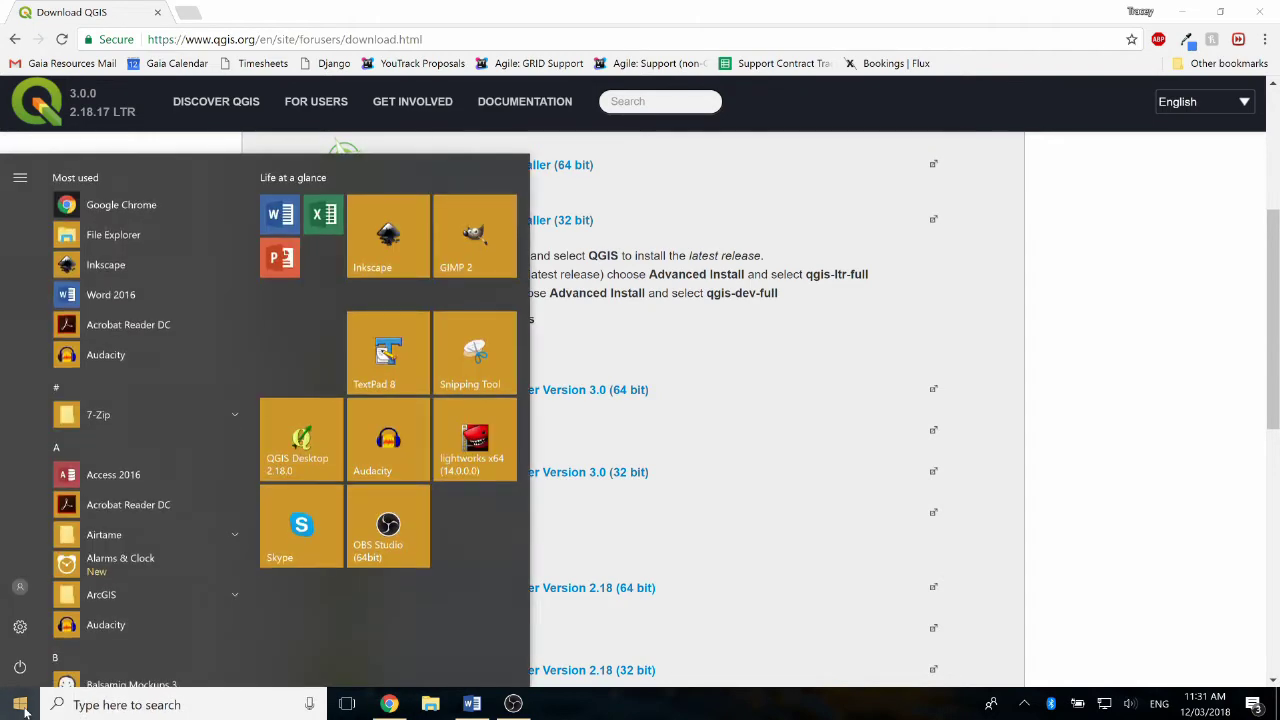
type("contro")
key("Return")
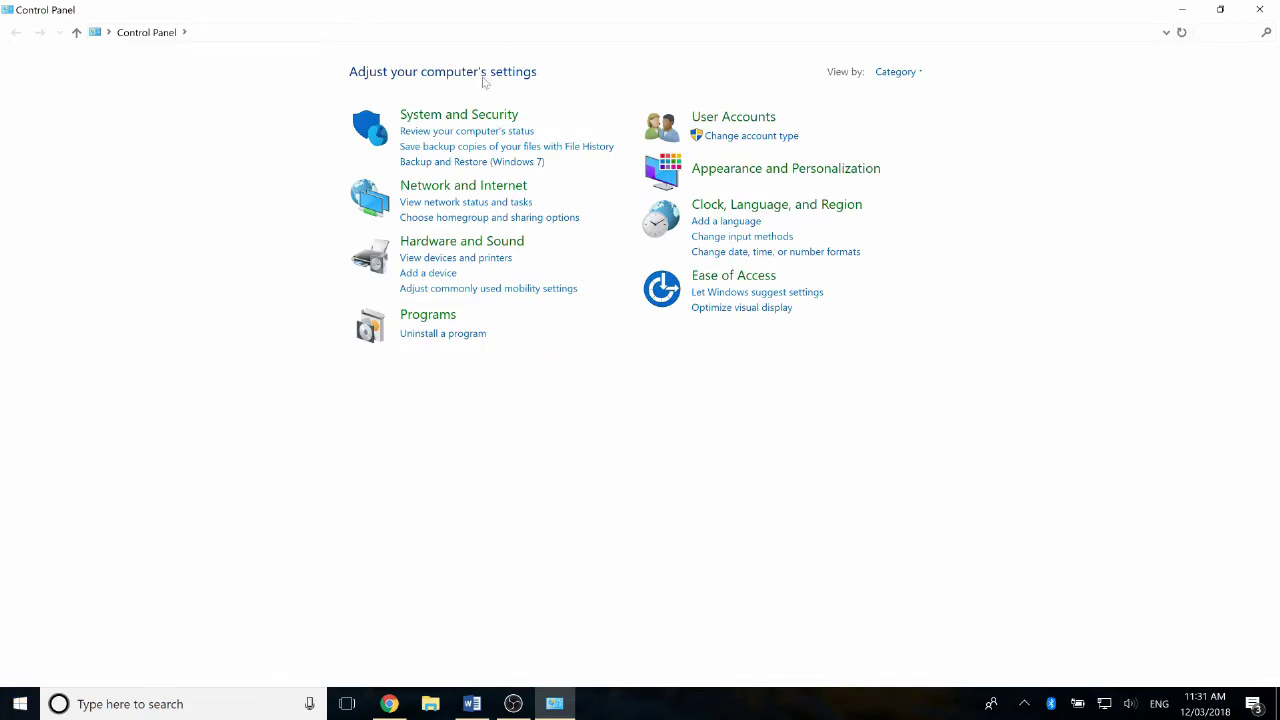
left_click(486, 118)
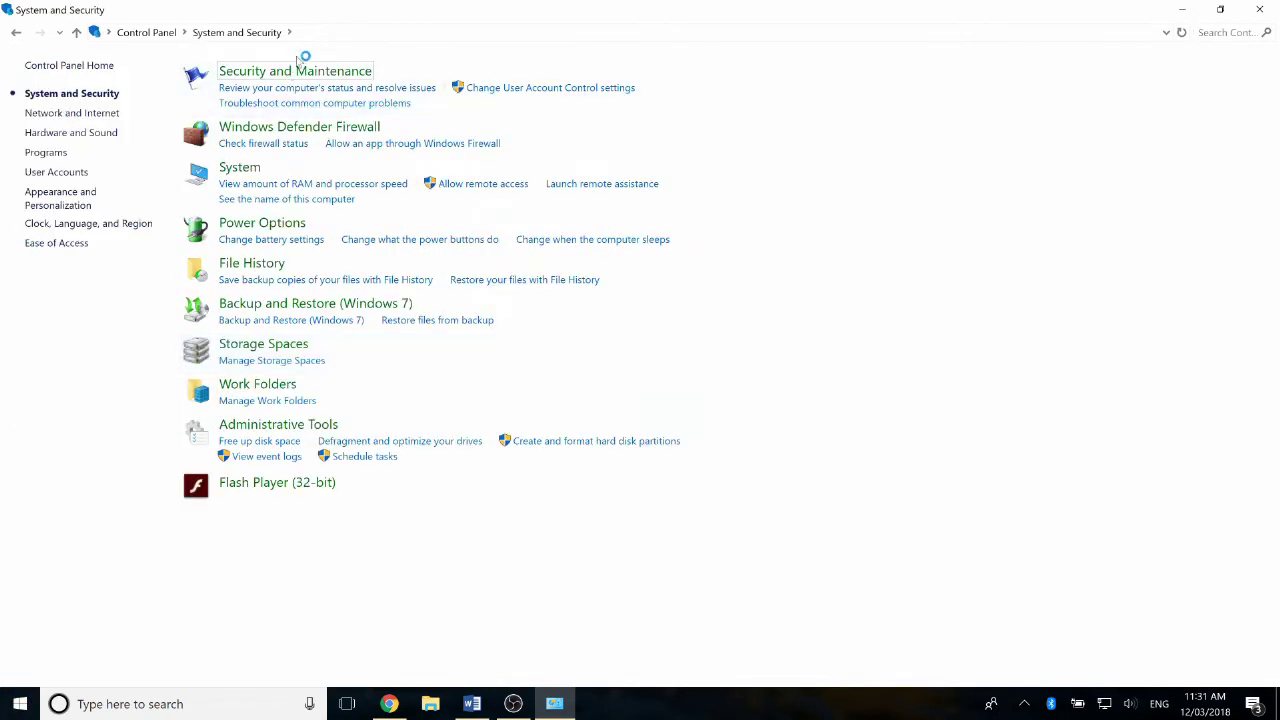
left_click(240, 167)
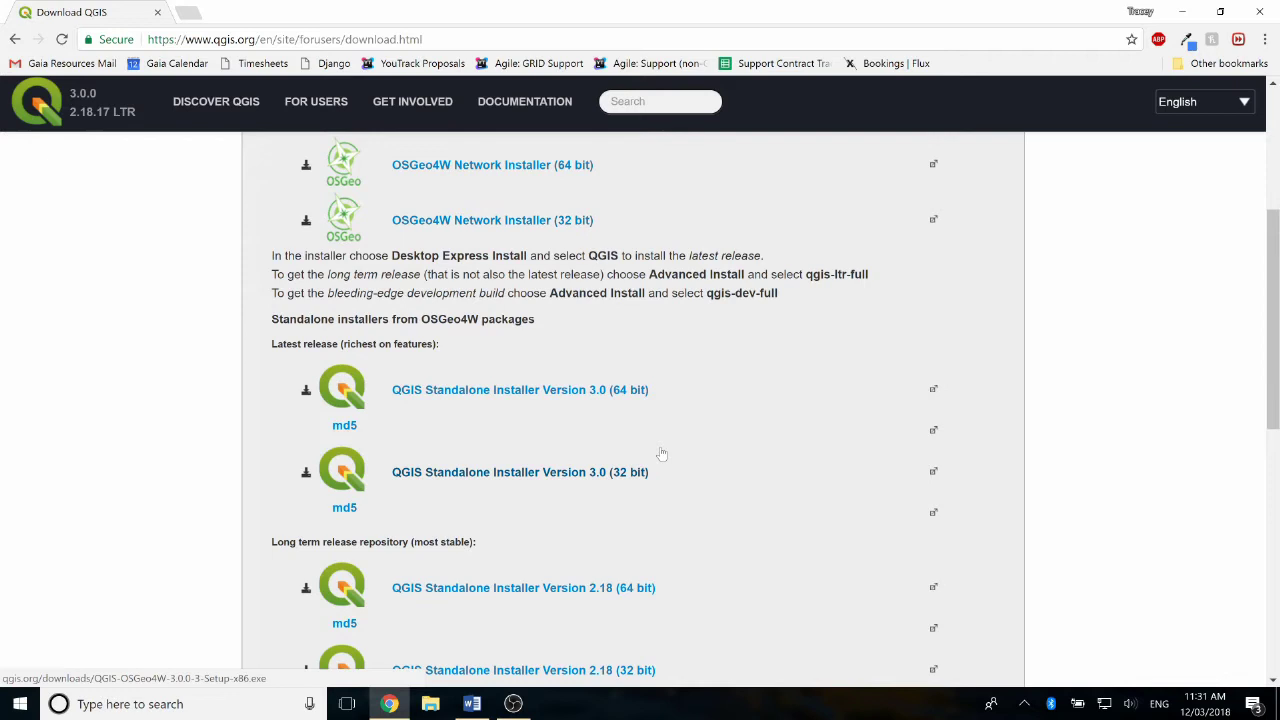
Download the QGIS 3.0 standalone installer, launch the .exe and approve the UAC prompt.
left_click(610, 390)
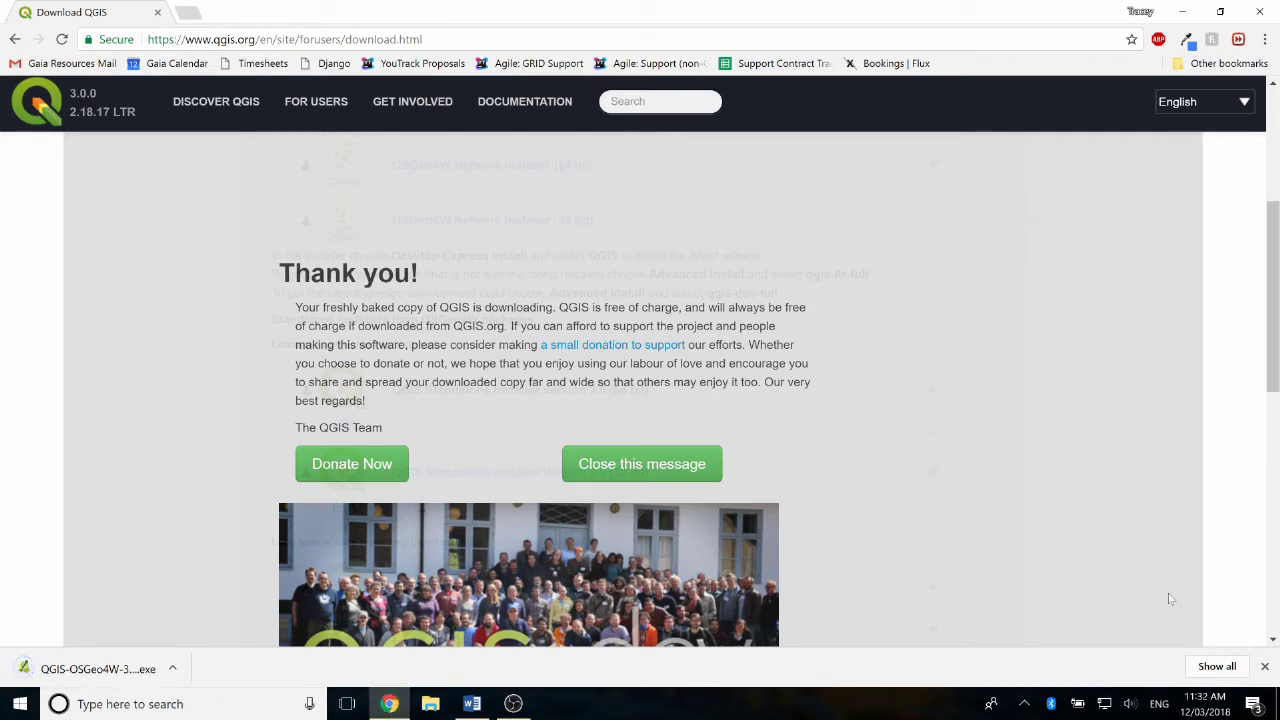
left_click(70, 668)
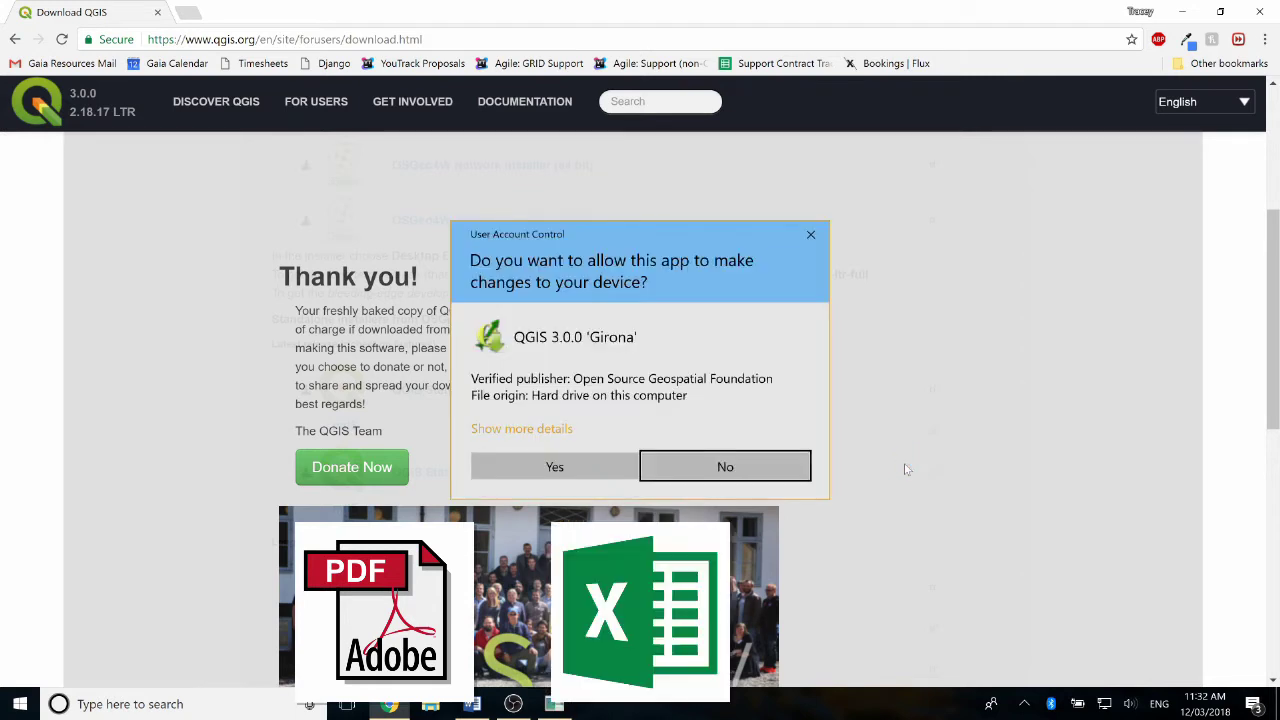
left_click(617, 472)
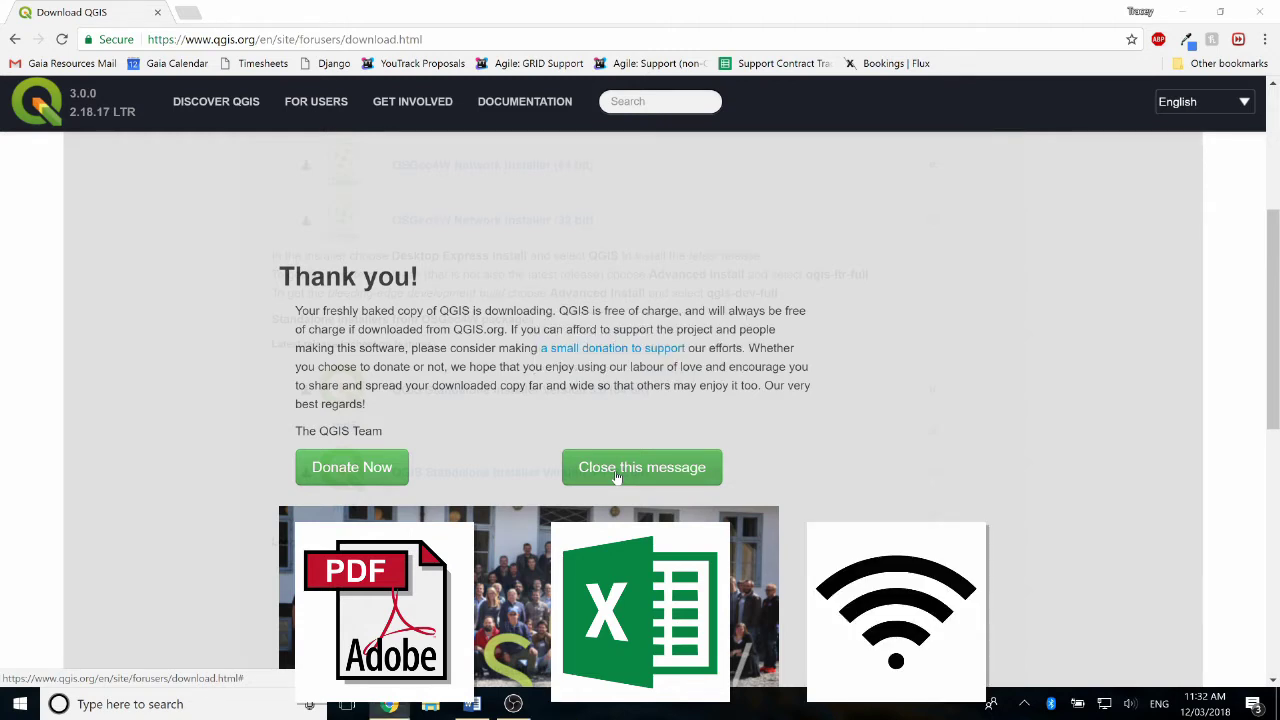
Accept the QGIS licence and keep the default C:\Program Files\QGIS 3.0 install folder.
left_click(722, 483)
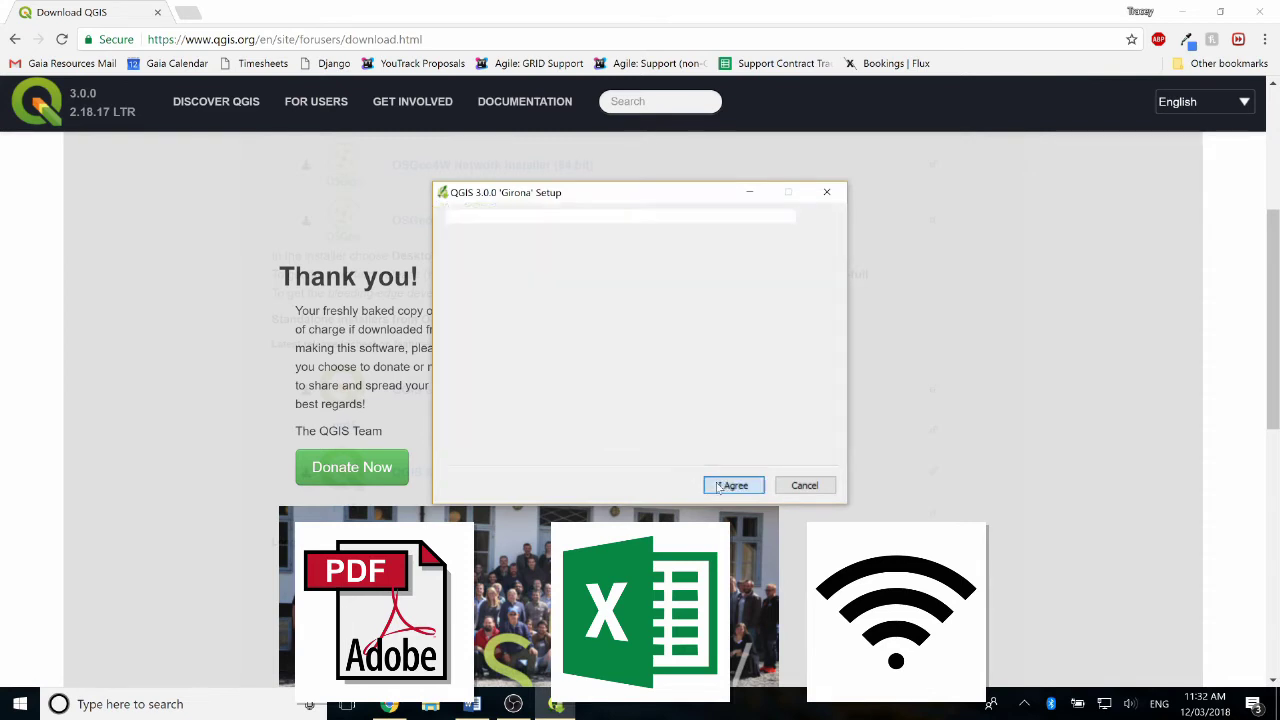
left_click(732, 485)
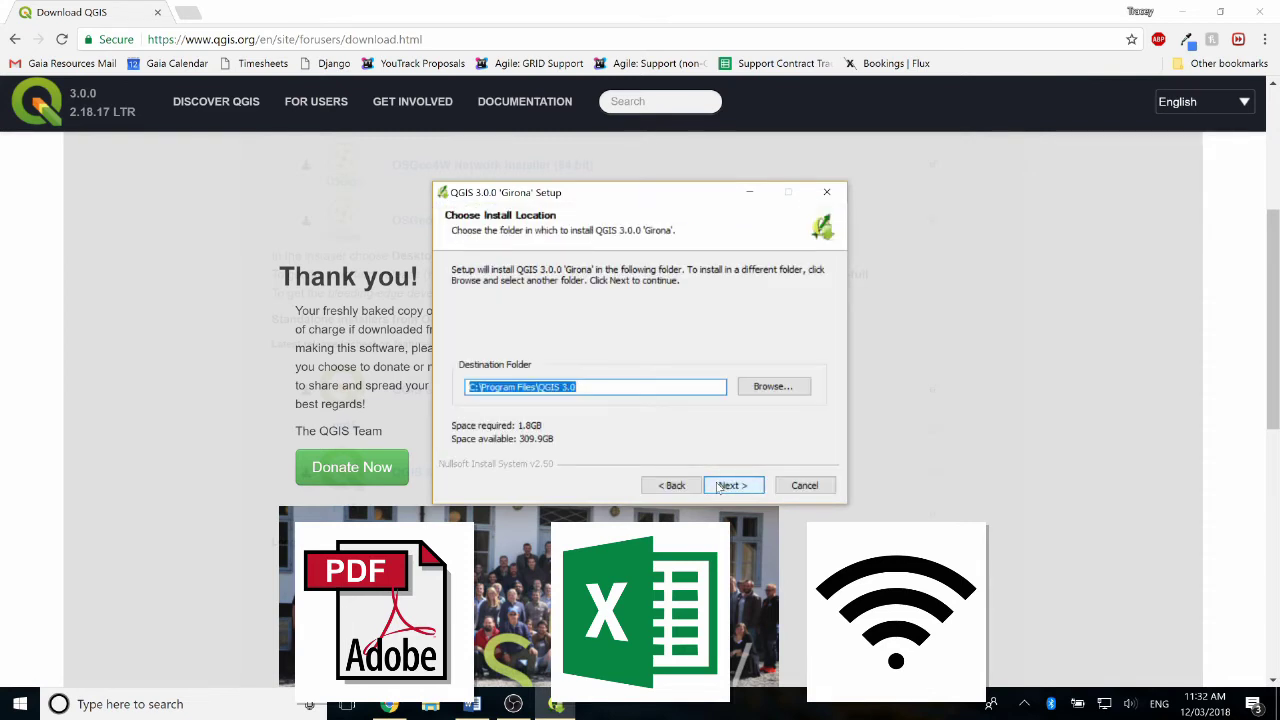
left_click(720, 487)
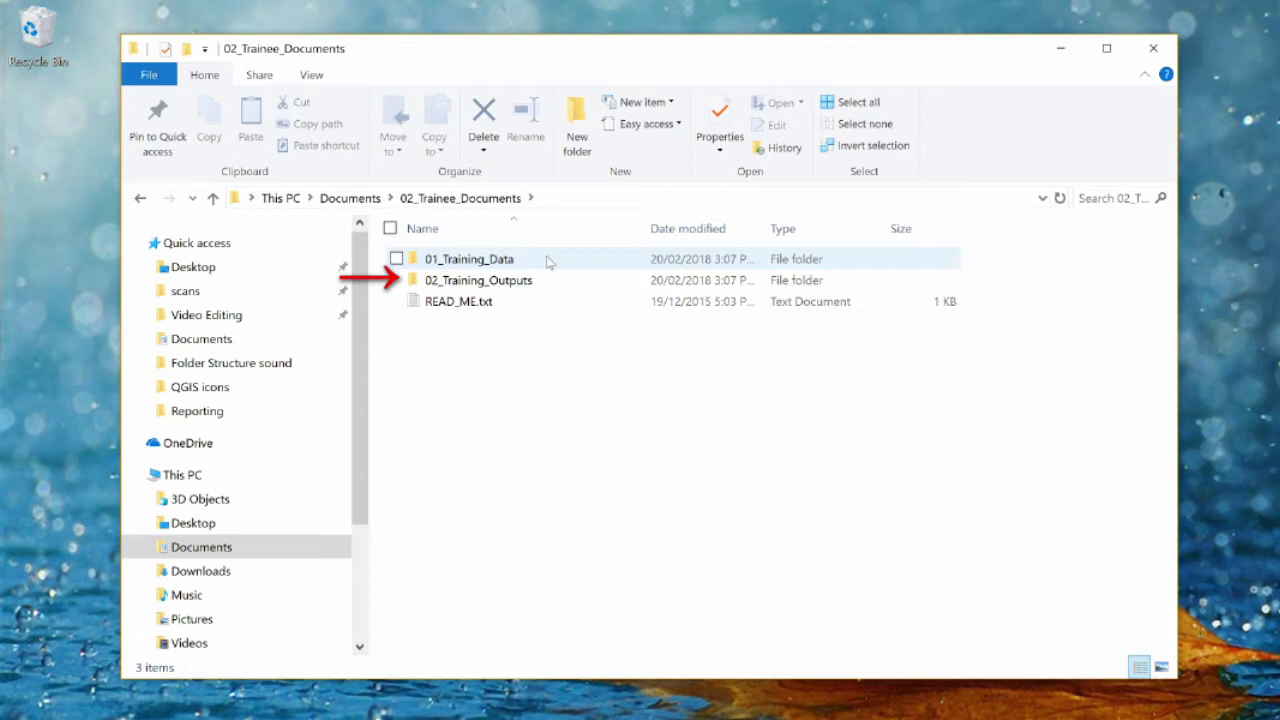
Browse the 01_Training_Data subfolders: 00_Workspaces, 01_Shapefiles and 02_Excel.
double_click(547, 262)
double_click(547, 262)
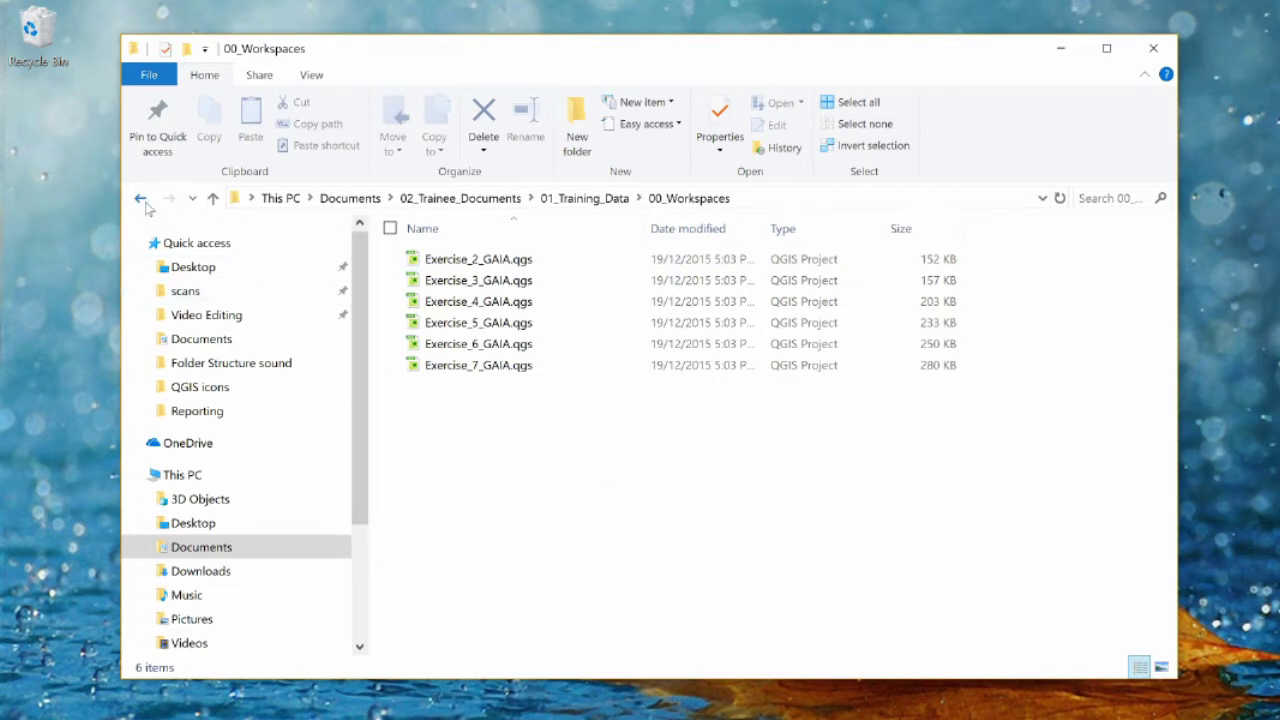
left_click(141, 199)
double_click(588, 285)
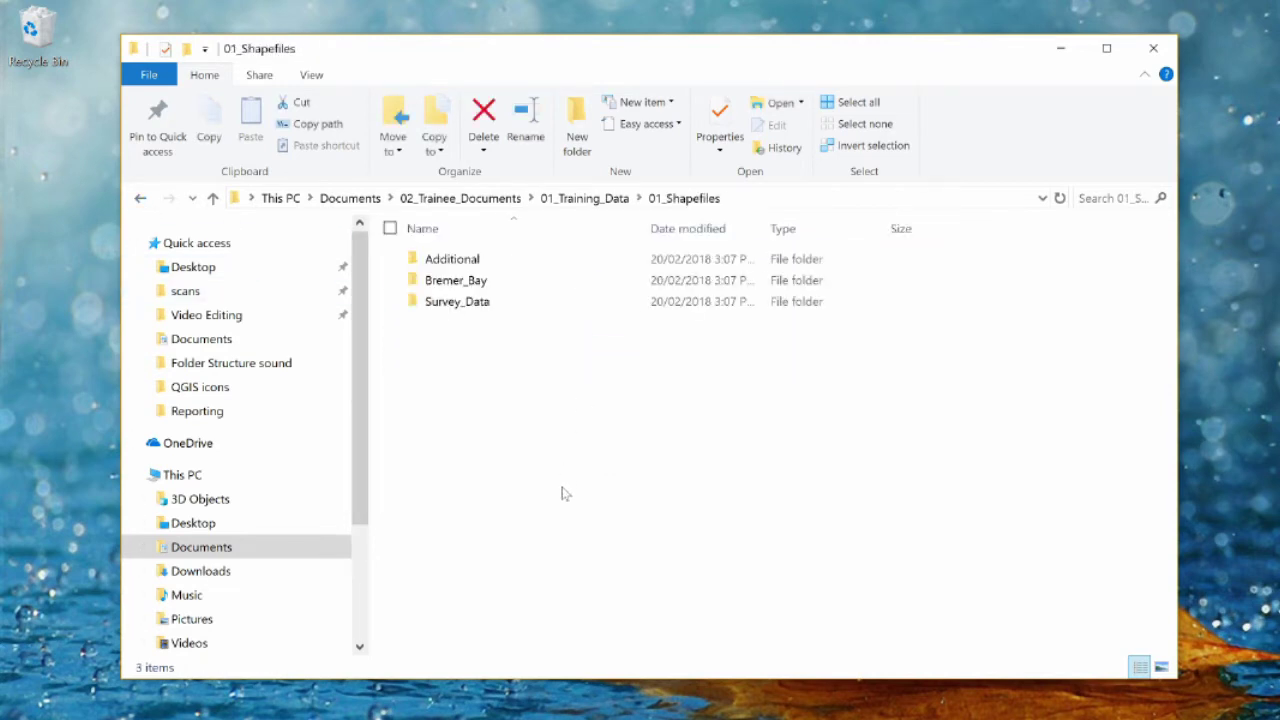
key("alt+Left")
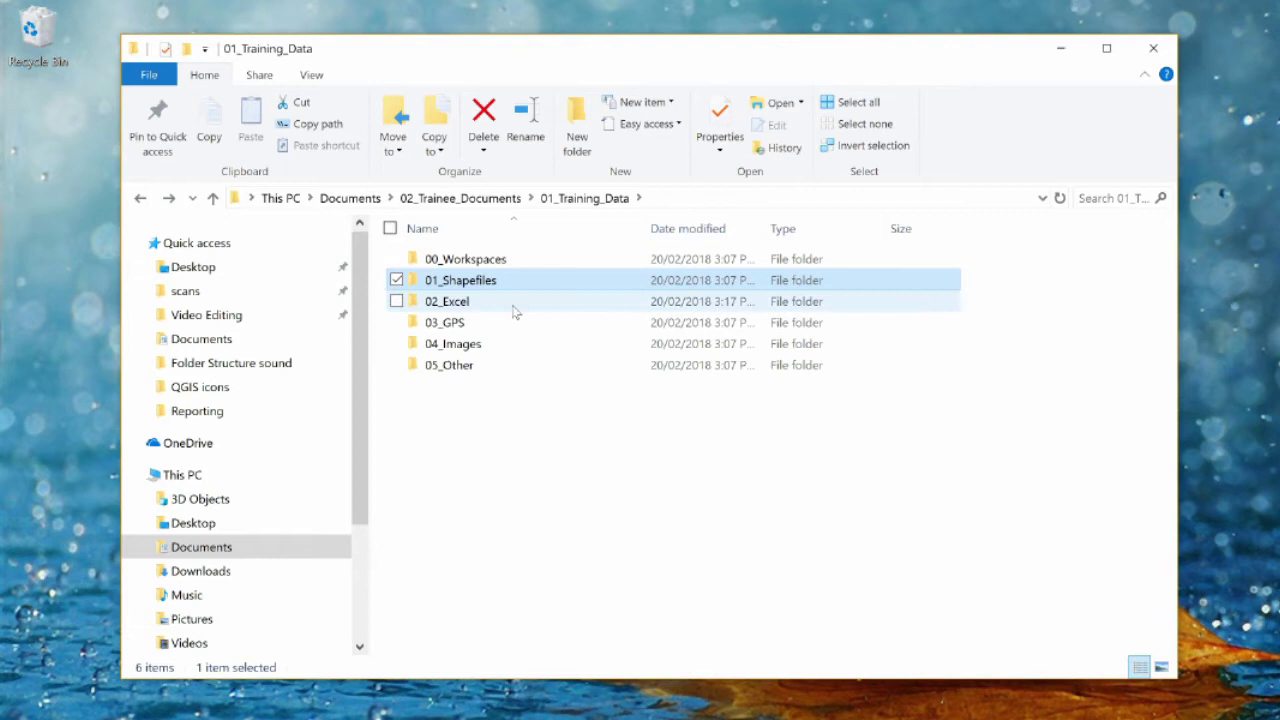
double_click(515, 310)
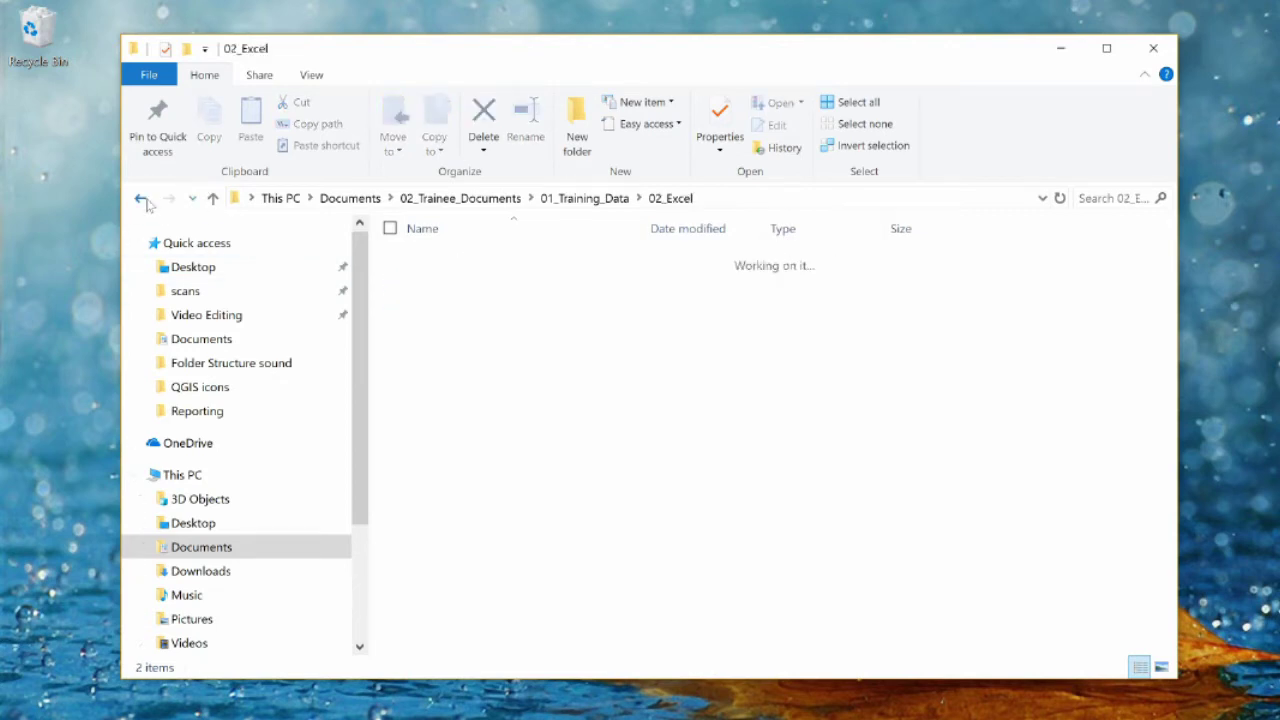
left_click(141, 199)
Open the empty 00_Workspaces folder inside 02_Training_Outputs.
left_click(141, 199)
double_click(456, 284)
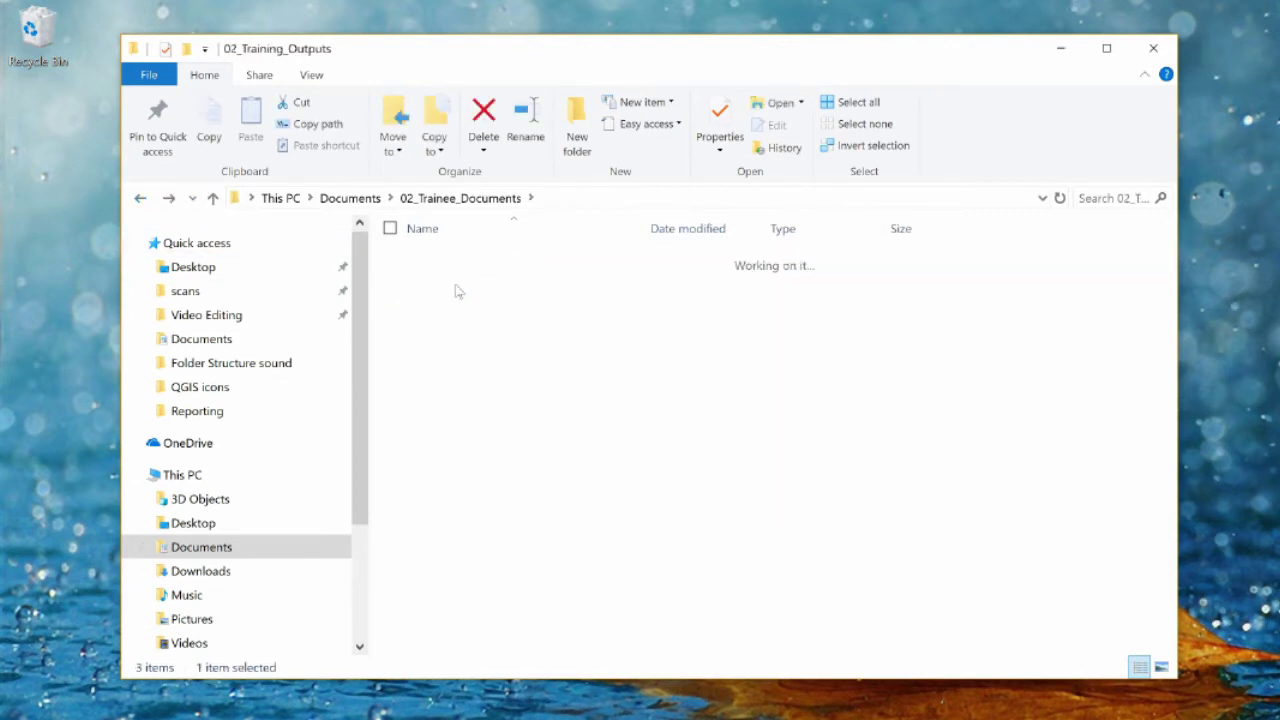
double_click(482, 260)
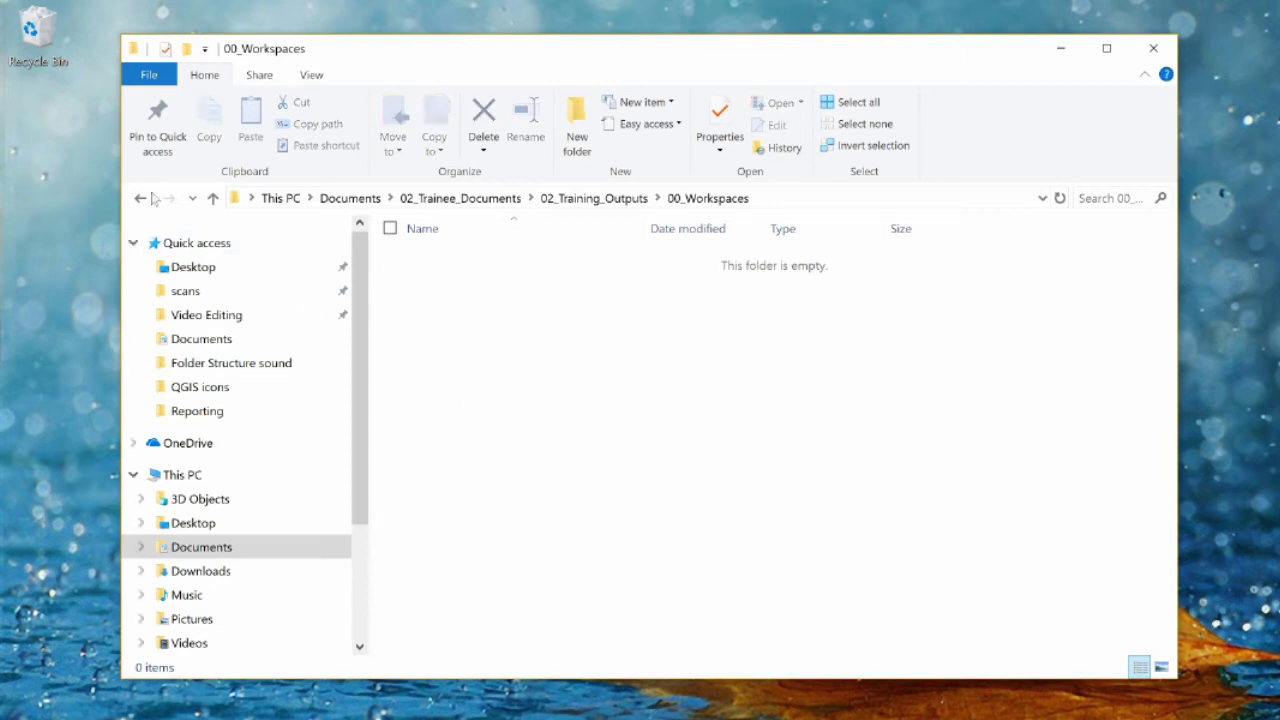
Return to 02_Training_Outputs and open its empty 01_Shapefiles folder.
left_click(141, 198)
double_click(443, 282)
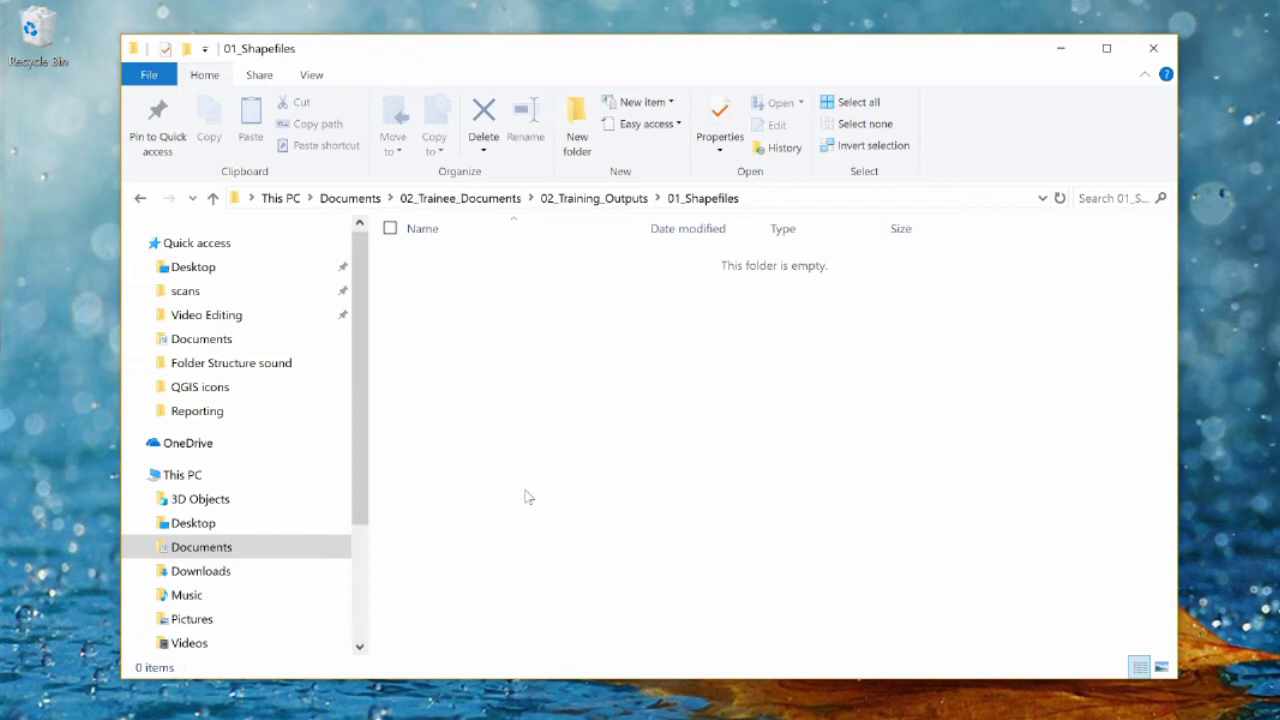
Navigate back through 02_Trainee_Documents up to the Documents folder.
left_click(141, 199)
left_click(141, 199)
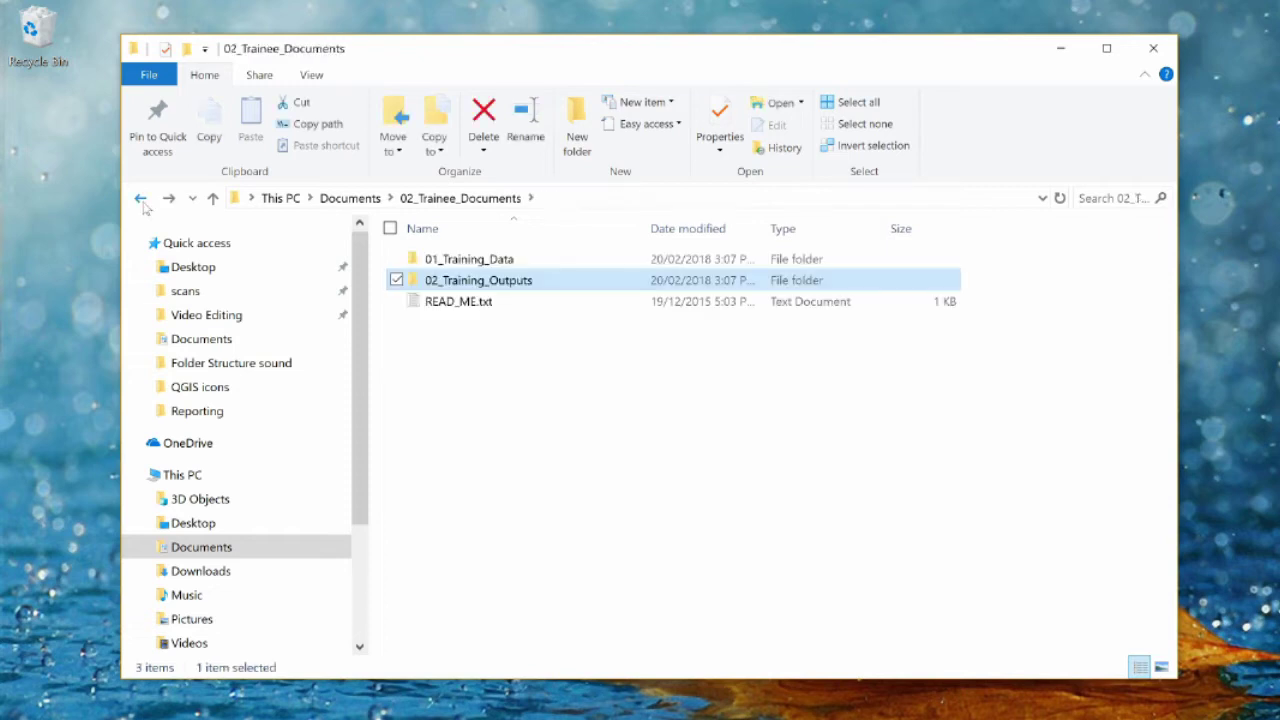
left_click(201, 547)
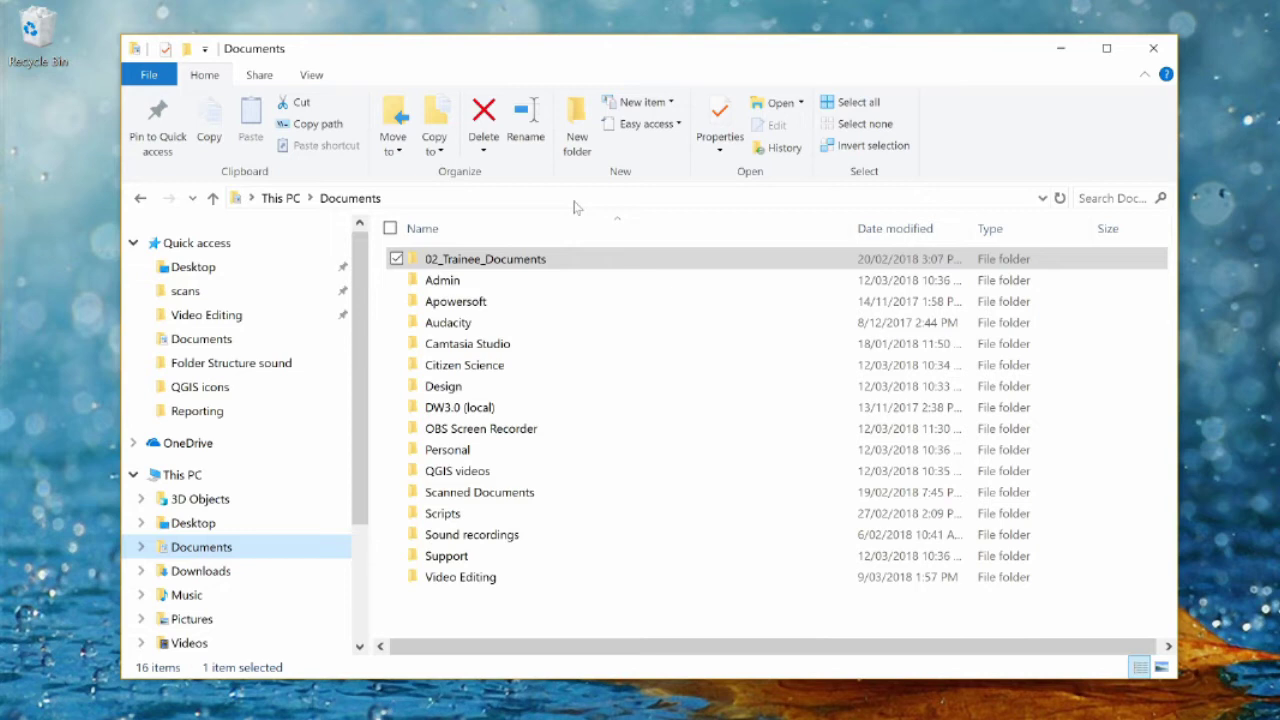
Create a 'Perth Airport Flora Study 2018' folder in Documents and open it.
left_click(577, 130)
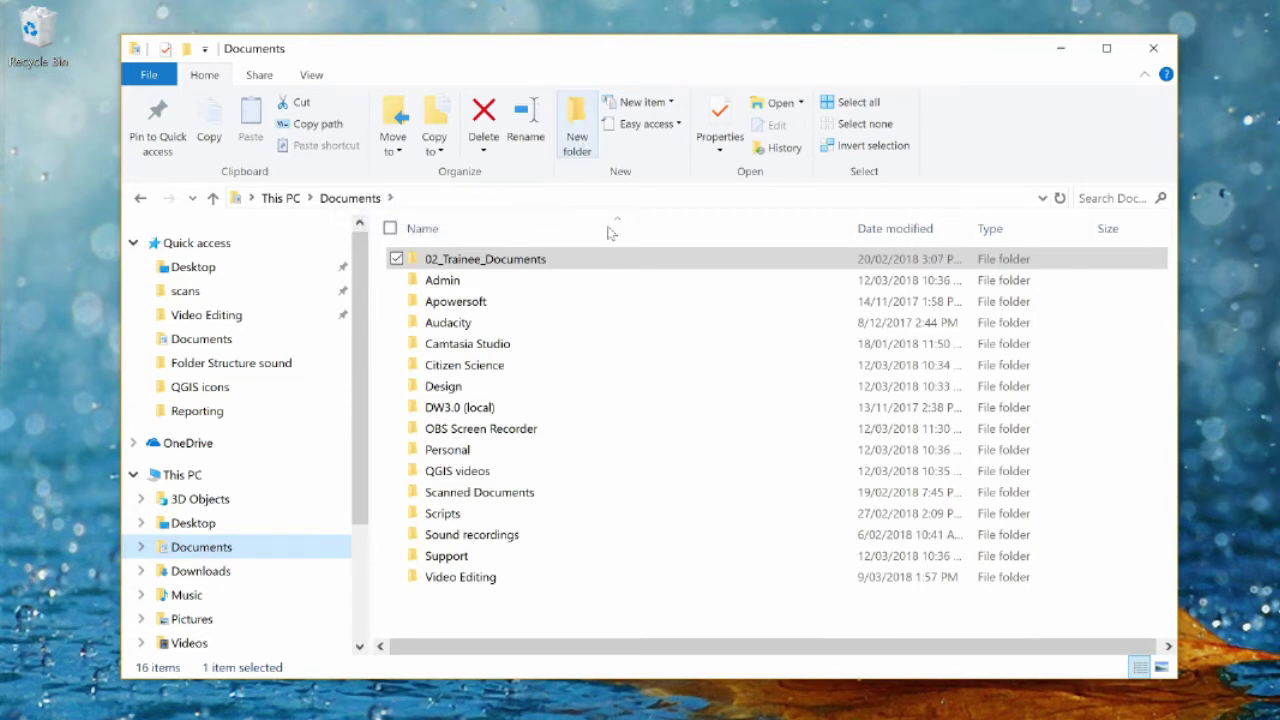
type("Perth Air")
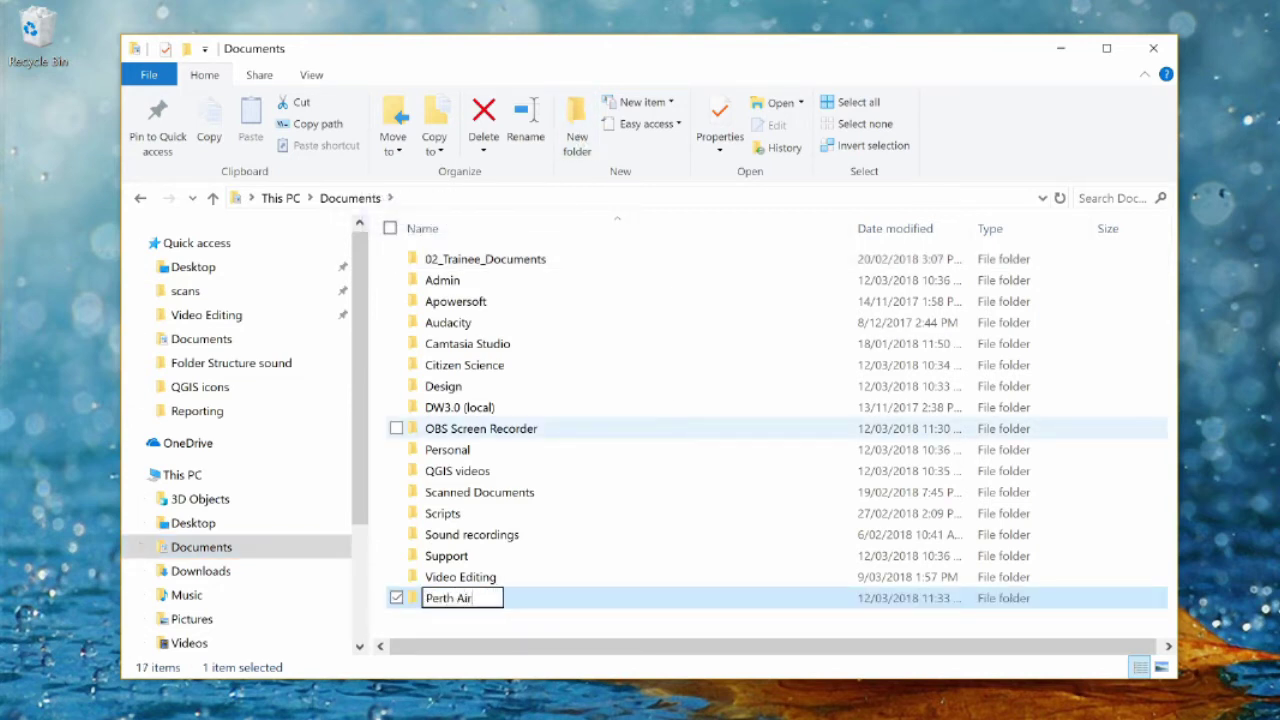
type("port Flora Study")
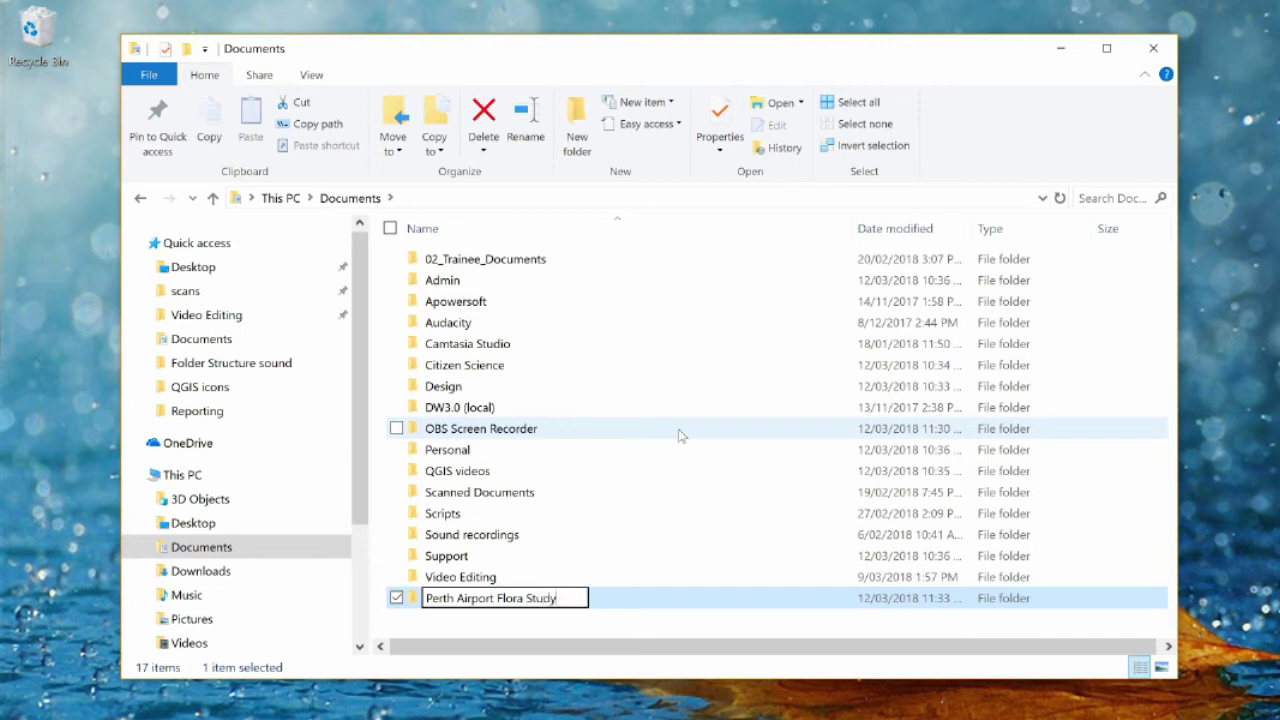
type(" 2018")
key("Return")
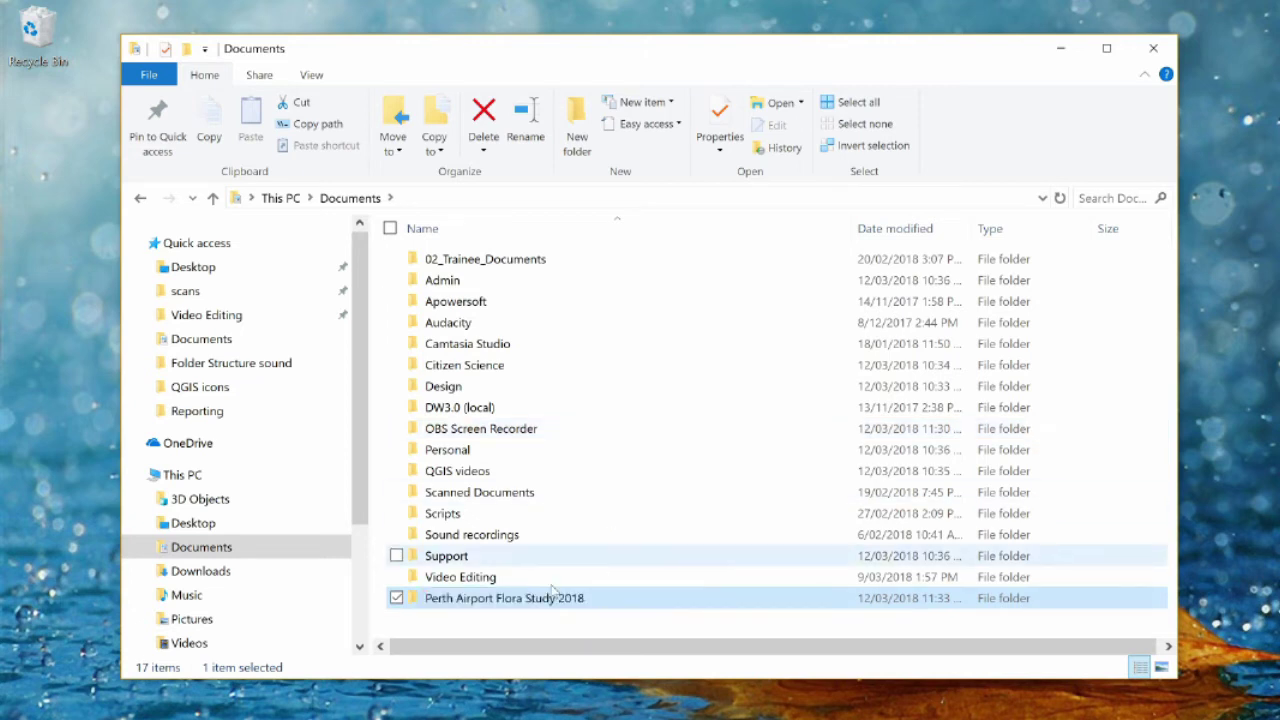
double_click(557, 601)
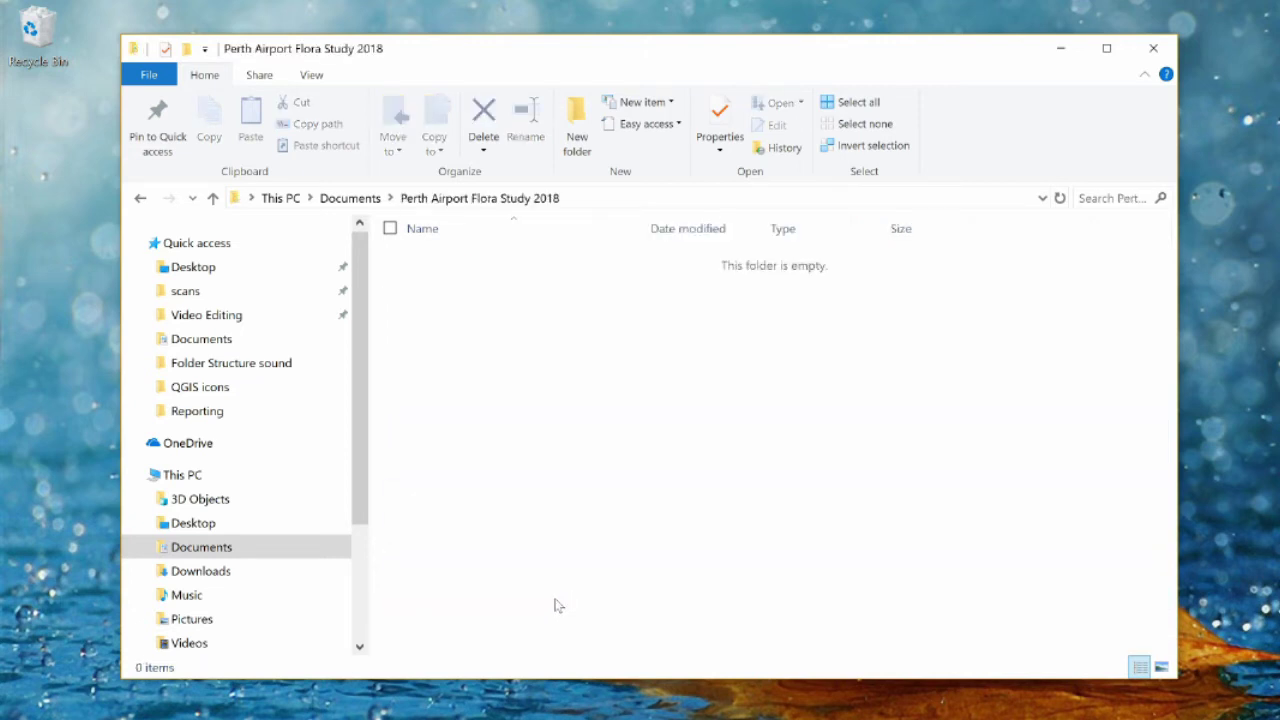
Add the 01_Data and 02_Outputs subfolders to the project folder.
left_click(582, 120)
type("01_Data")
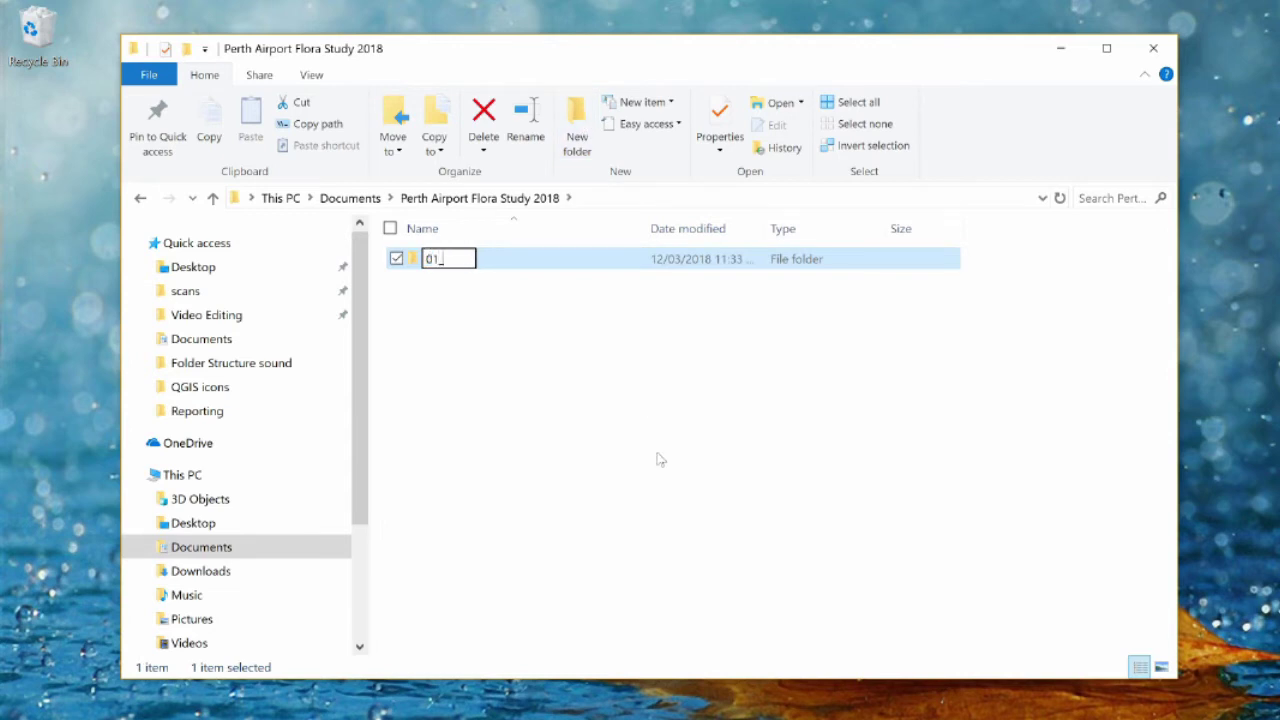
left_click(587, 124)
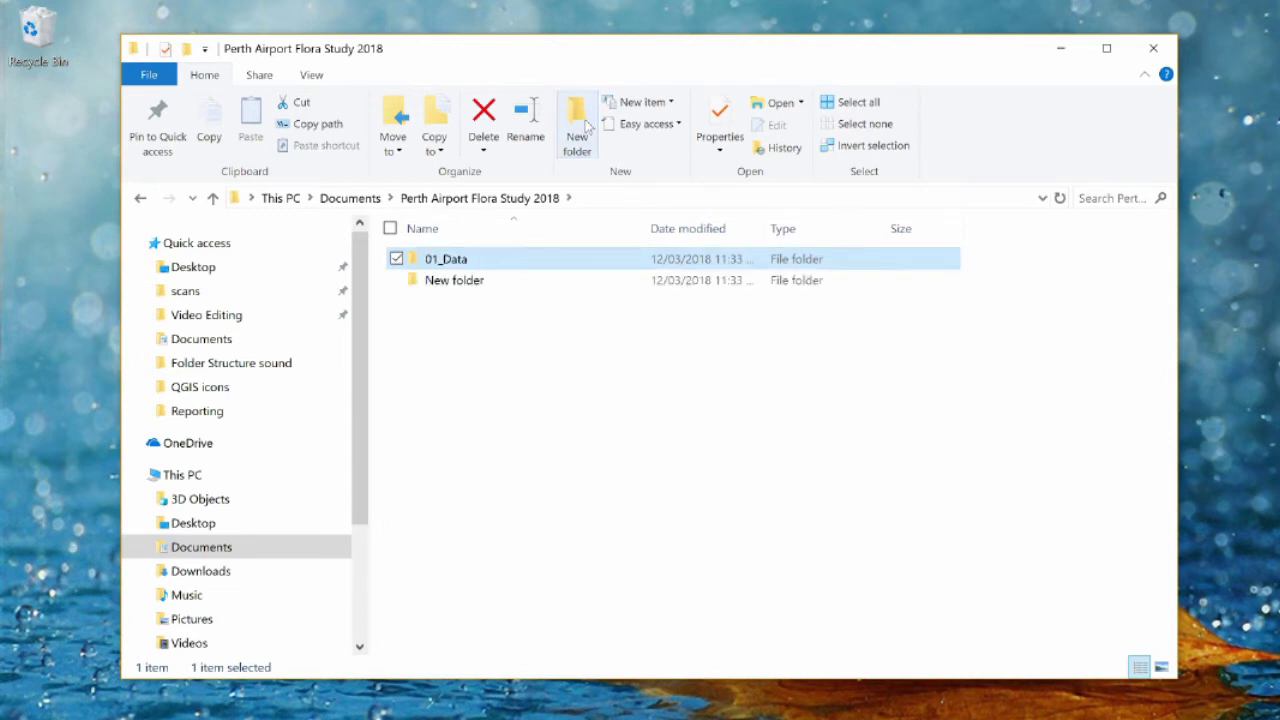
type("02_Outputs")
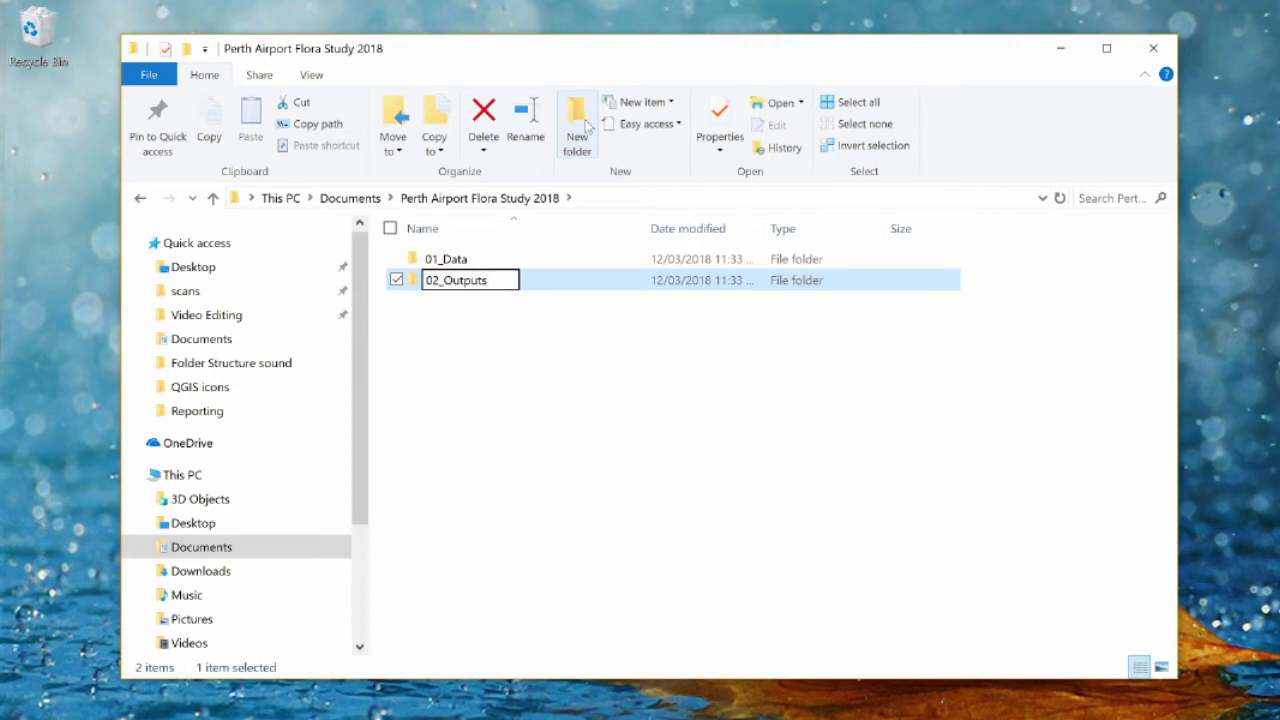
key("Return")
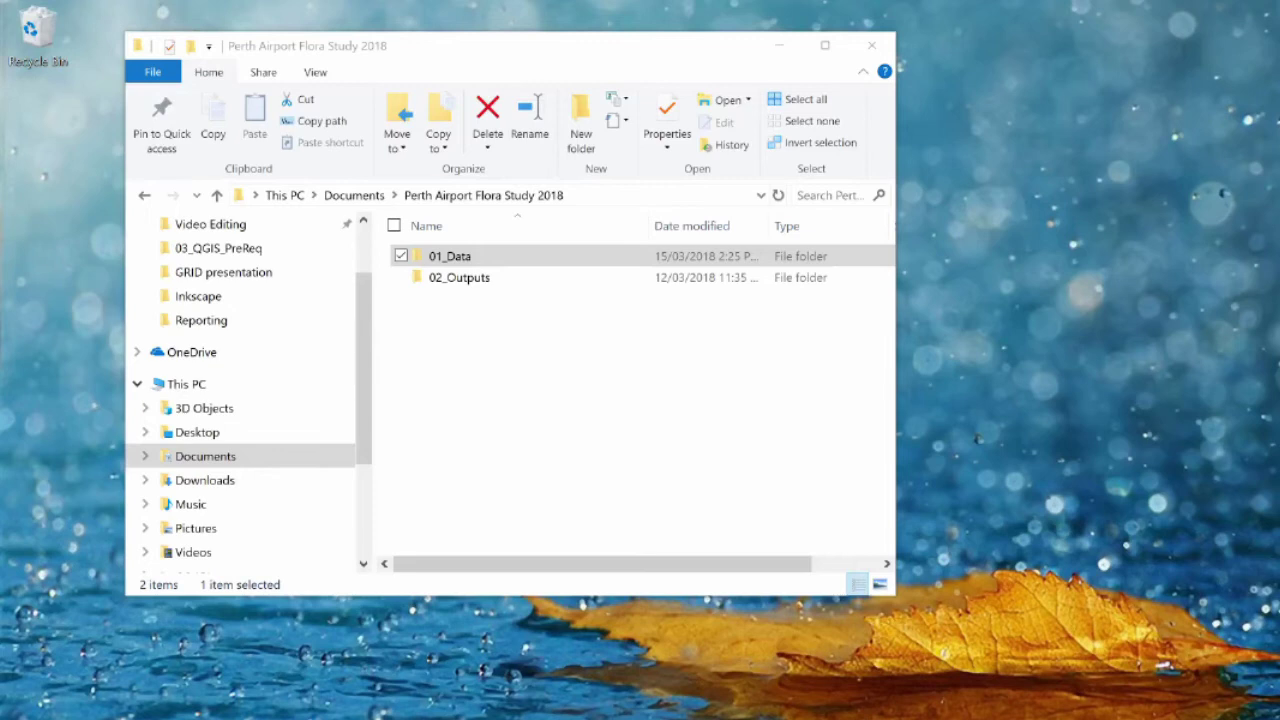
Open 01_Data and create 01_Workspaces, 02_Shapefiles and 03_Spreadsheets subfolders.
double_click(503, 260)
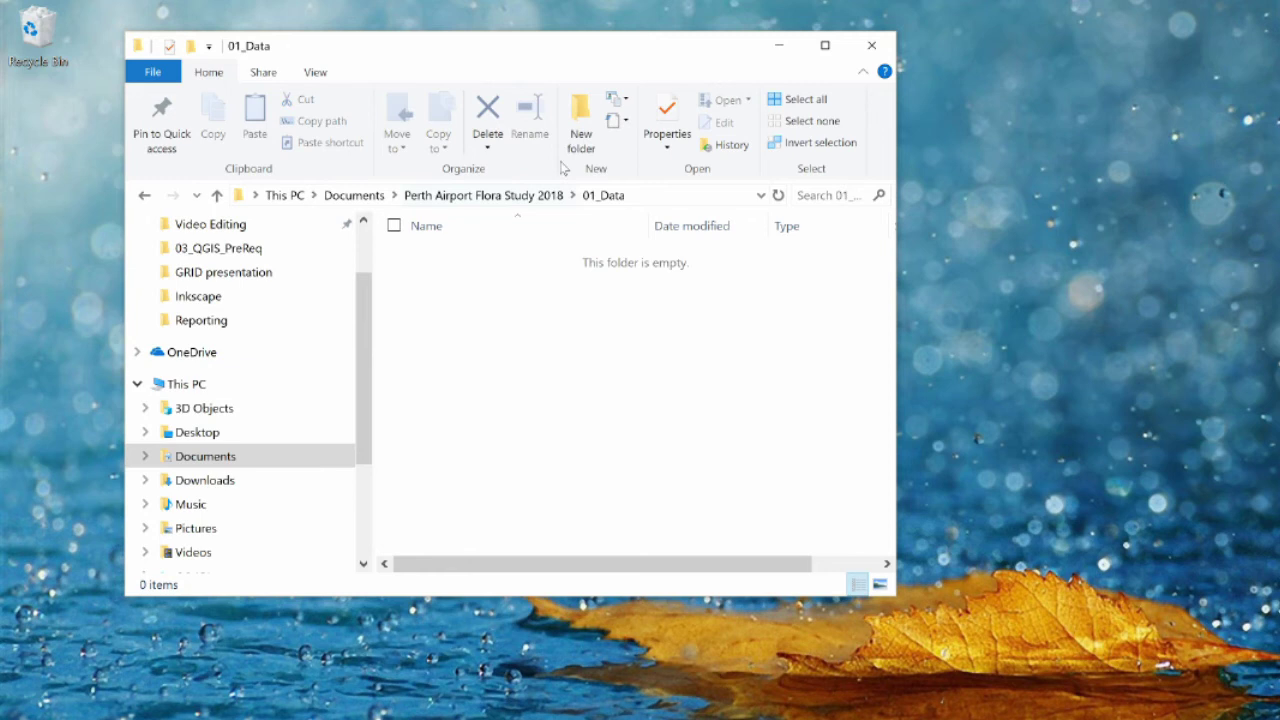
left_click(580, 125)
type("0")
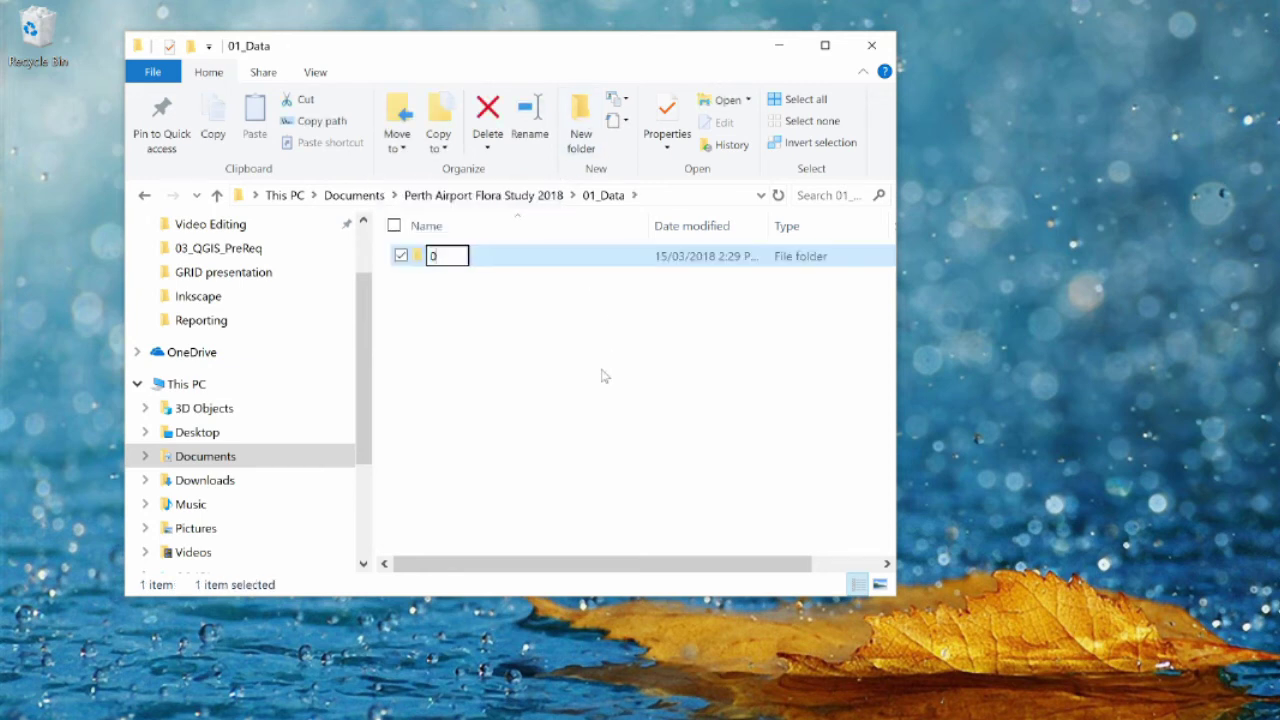
type("1_Workspac")
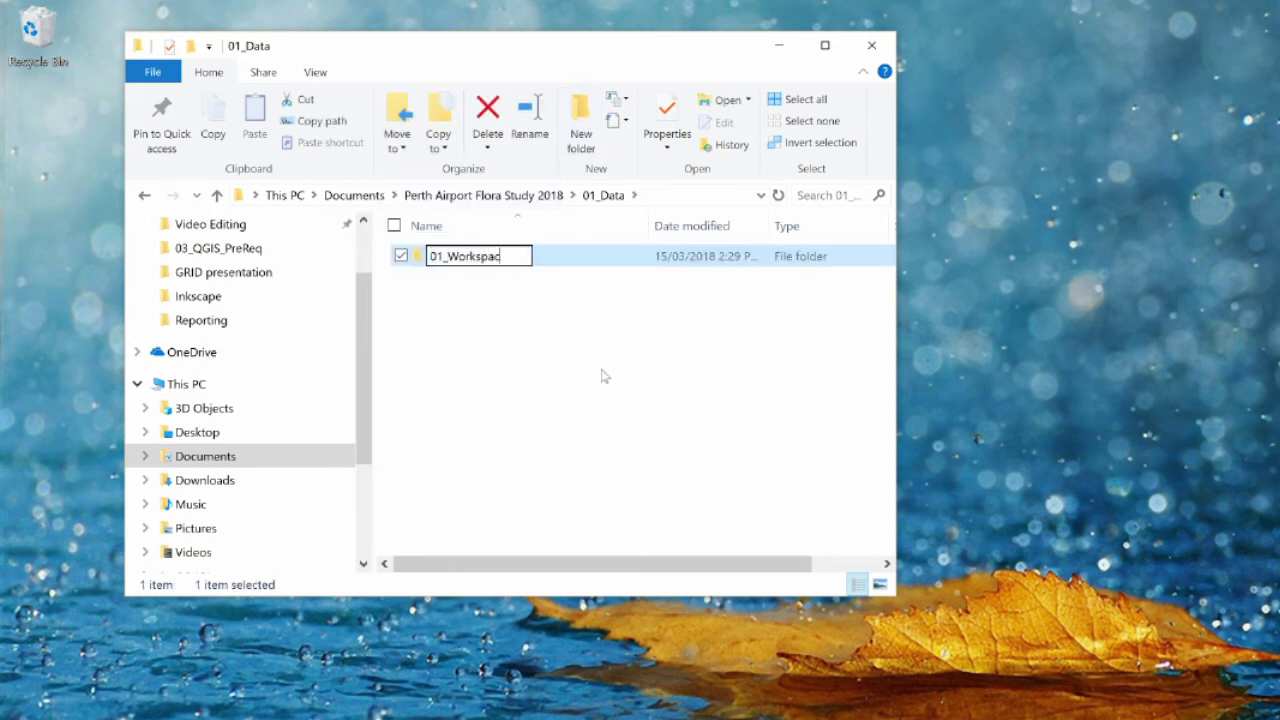
type("es")
left_click(580, 125)
type("02_")
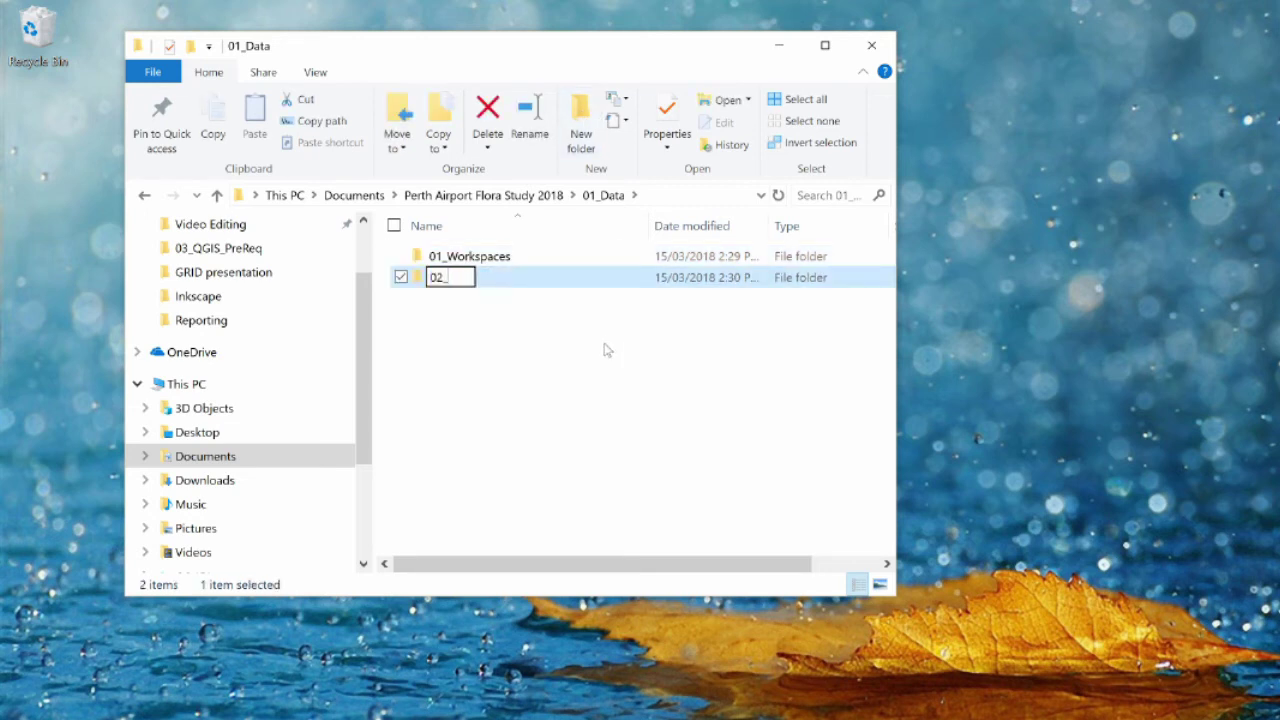
type("Shapefiles")
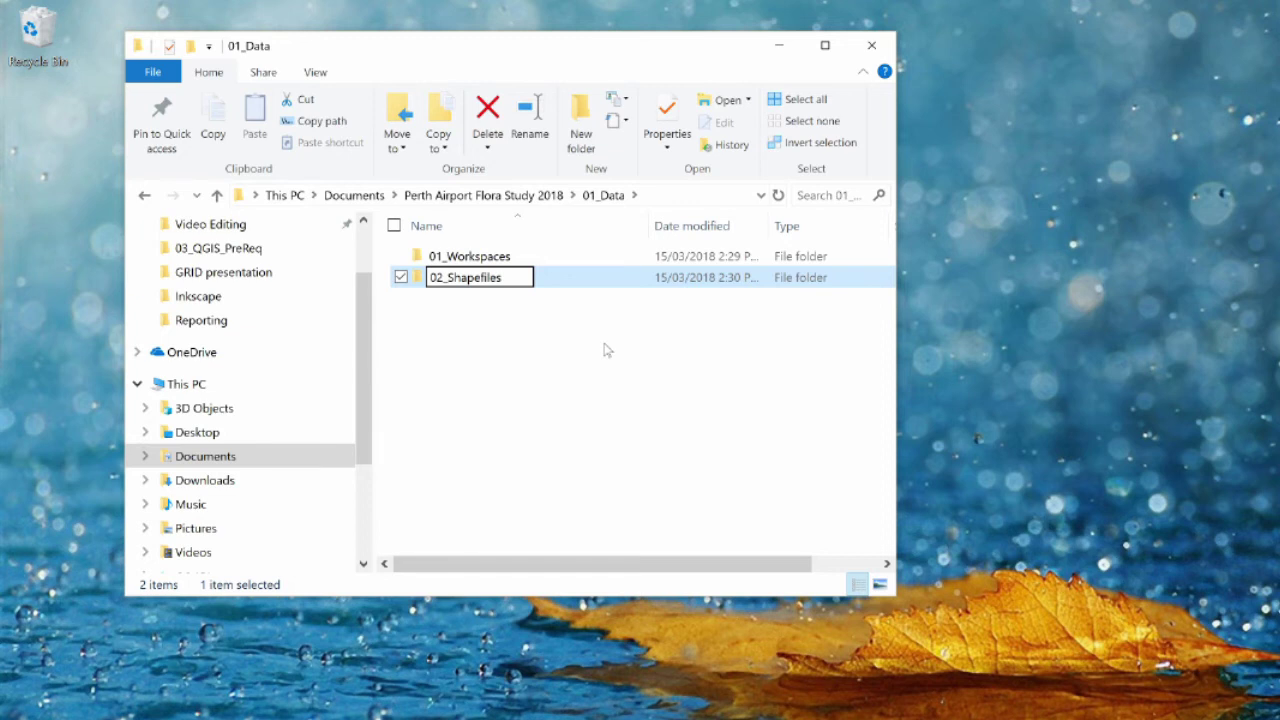
left_click(580, 110)
type("0")
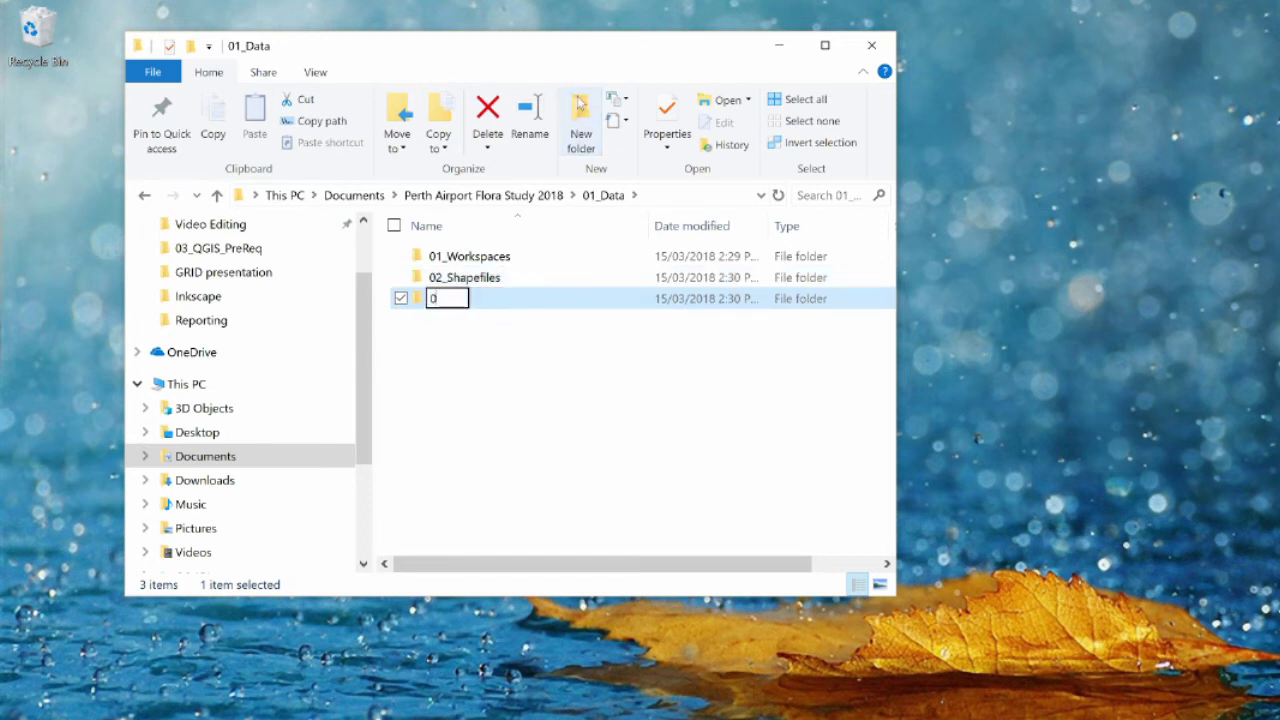
type("3_Spreadh")
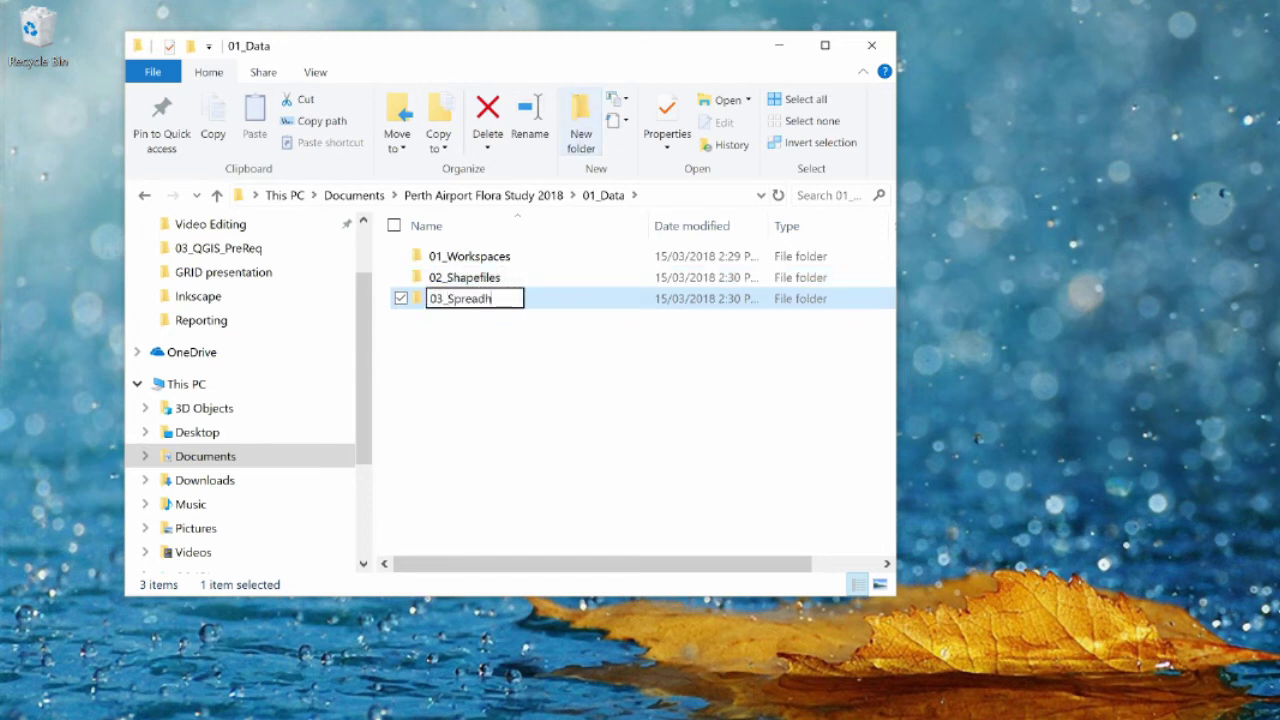
type("sheets")
key("BackSpace")
key("BackSpace")
key("BackSpace")
key("BackSpace")
key("BackSpace")
key("BackSpace")
key("BackSpace")
type("sheets")
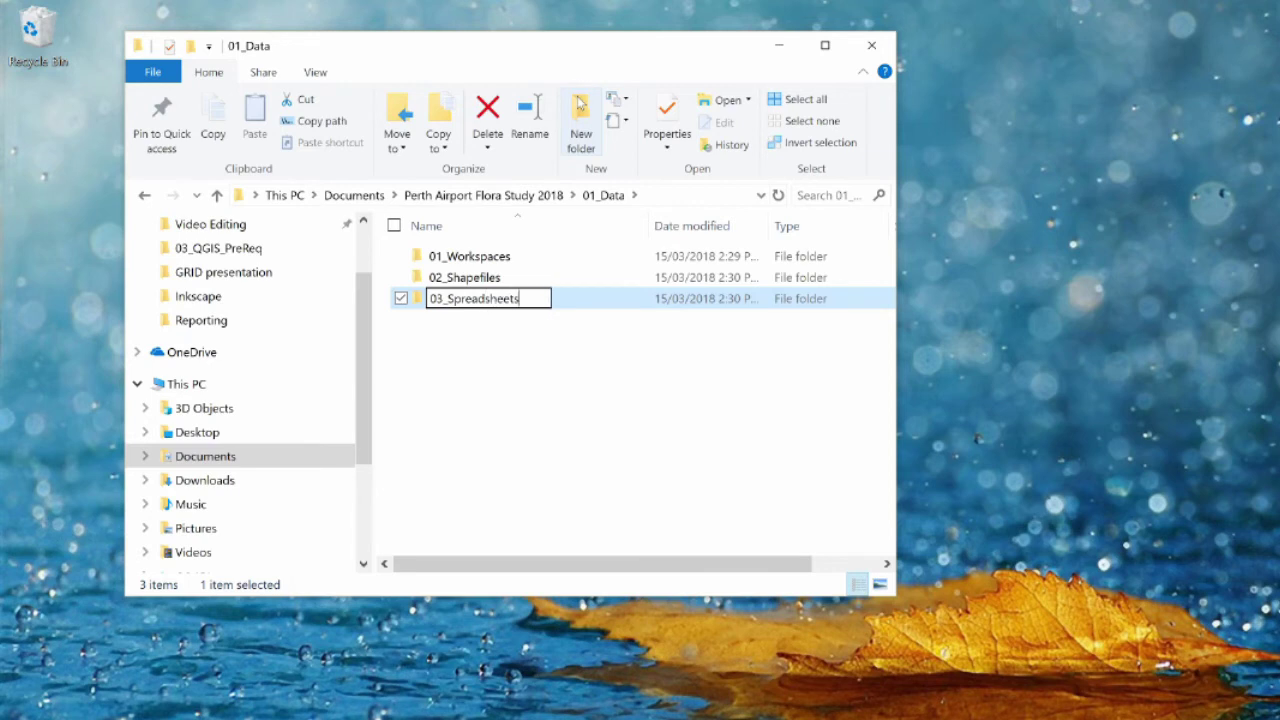
key("Return")
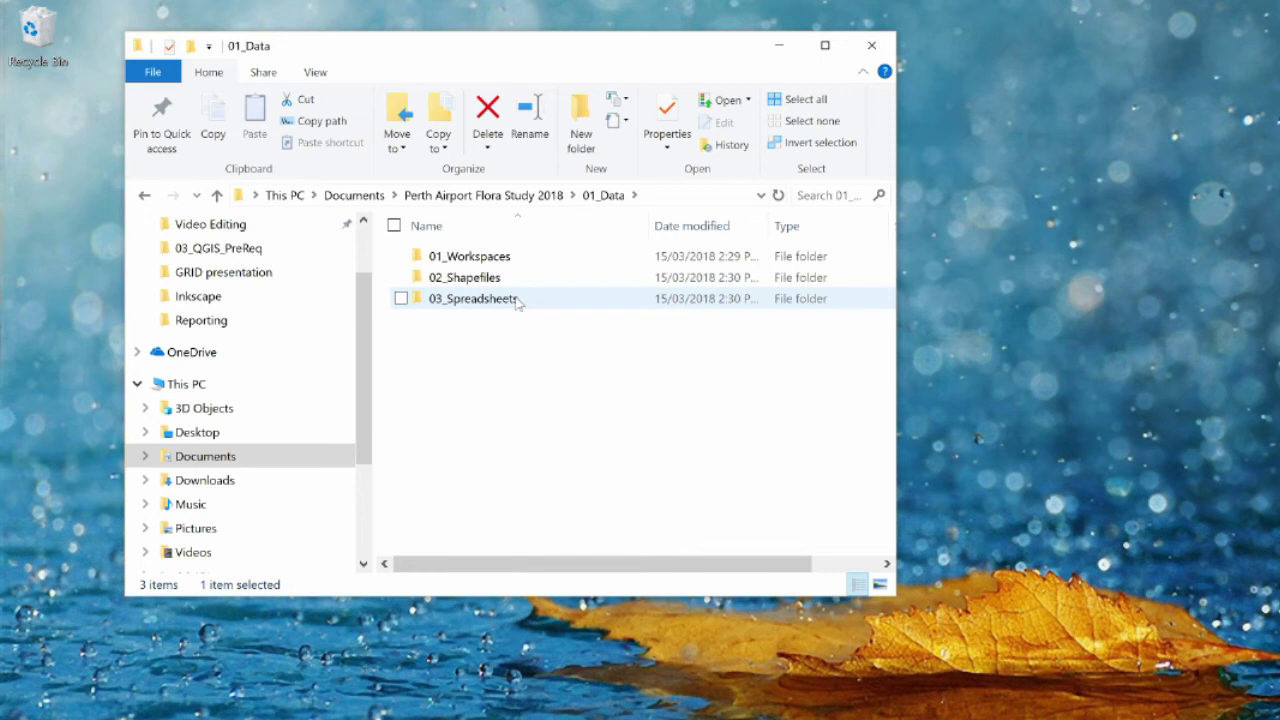
Add the 04_GPS, 05_Images and 06_Other subfolders to 01_Data.
left_click(580, 118)
type("04")
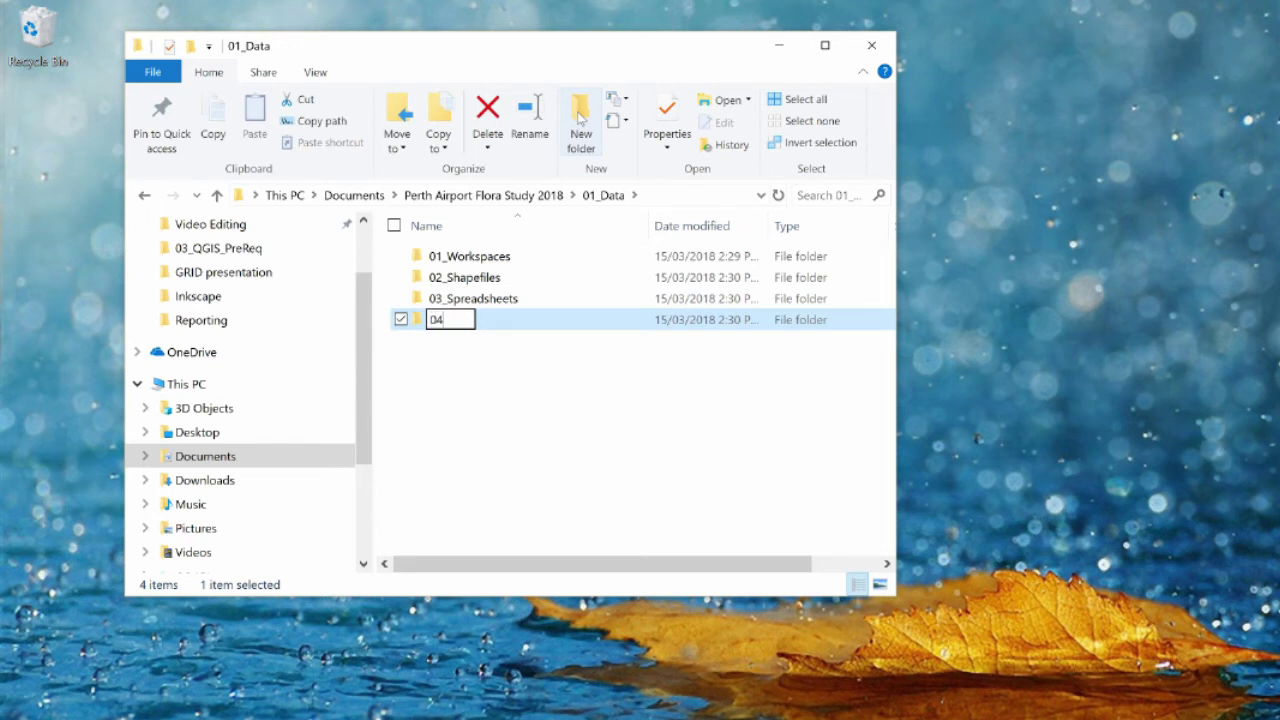
type("_GPS")
key("Return")
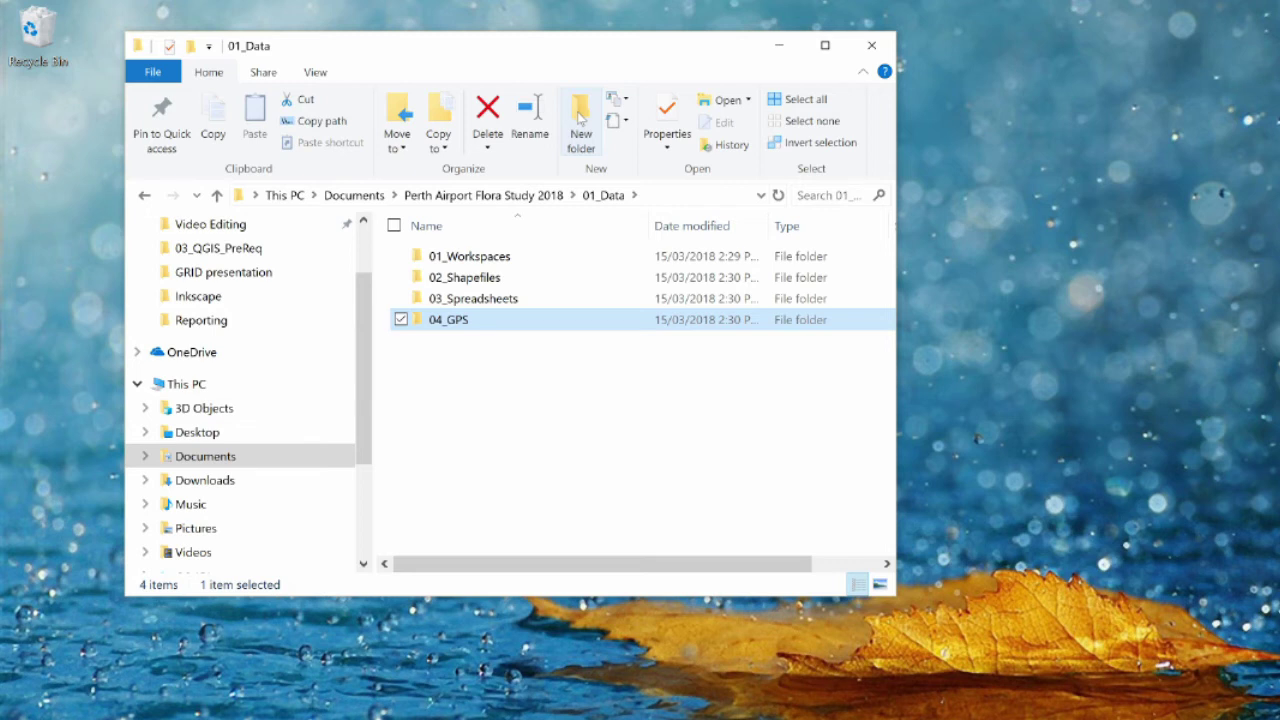
left_click(580, 118)
type("05_")
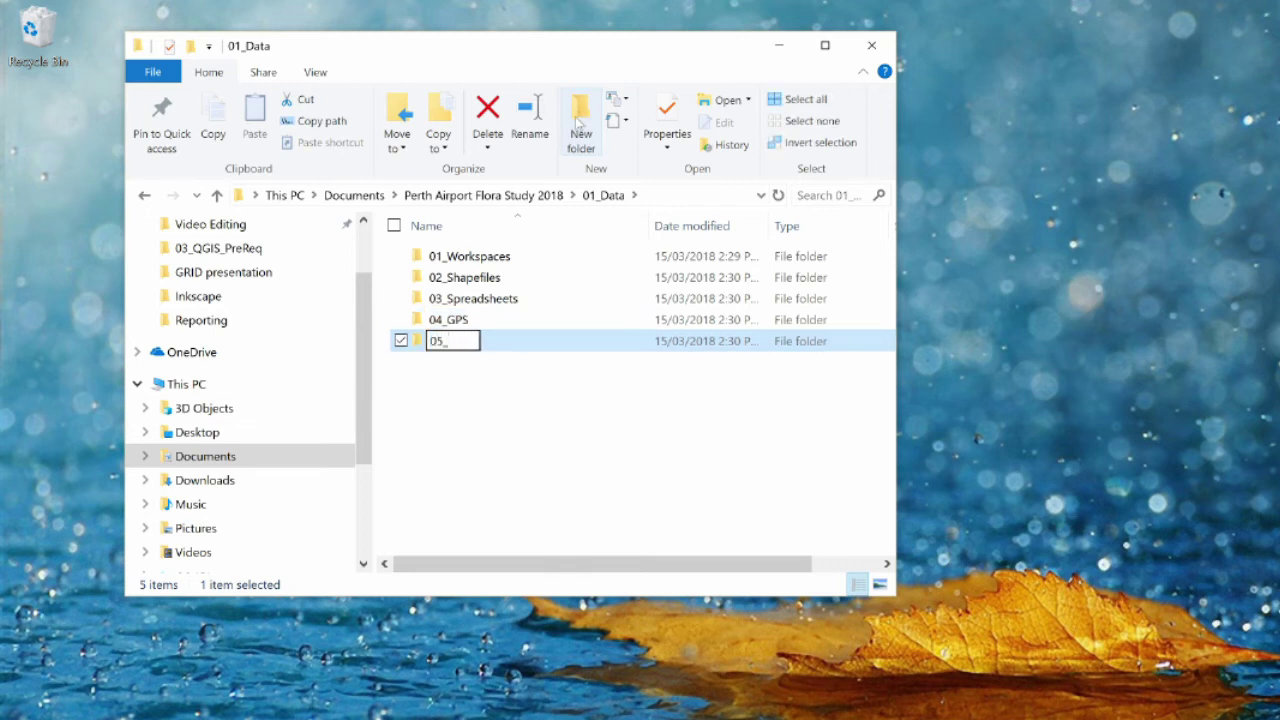
type("Images")
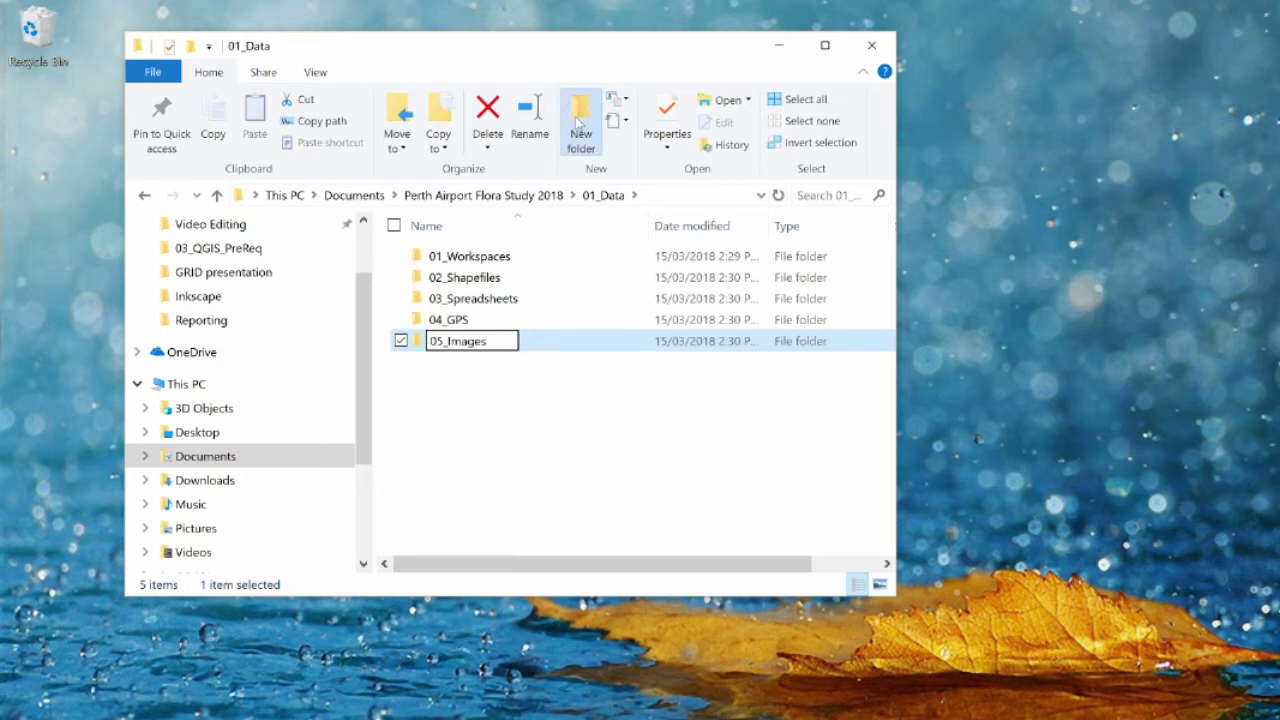
key("Return")
left_click(577, 118)
type("06")
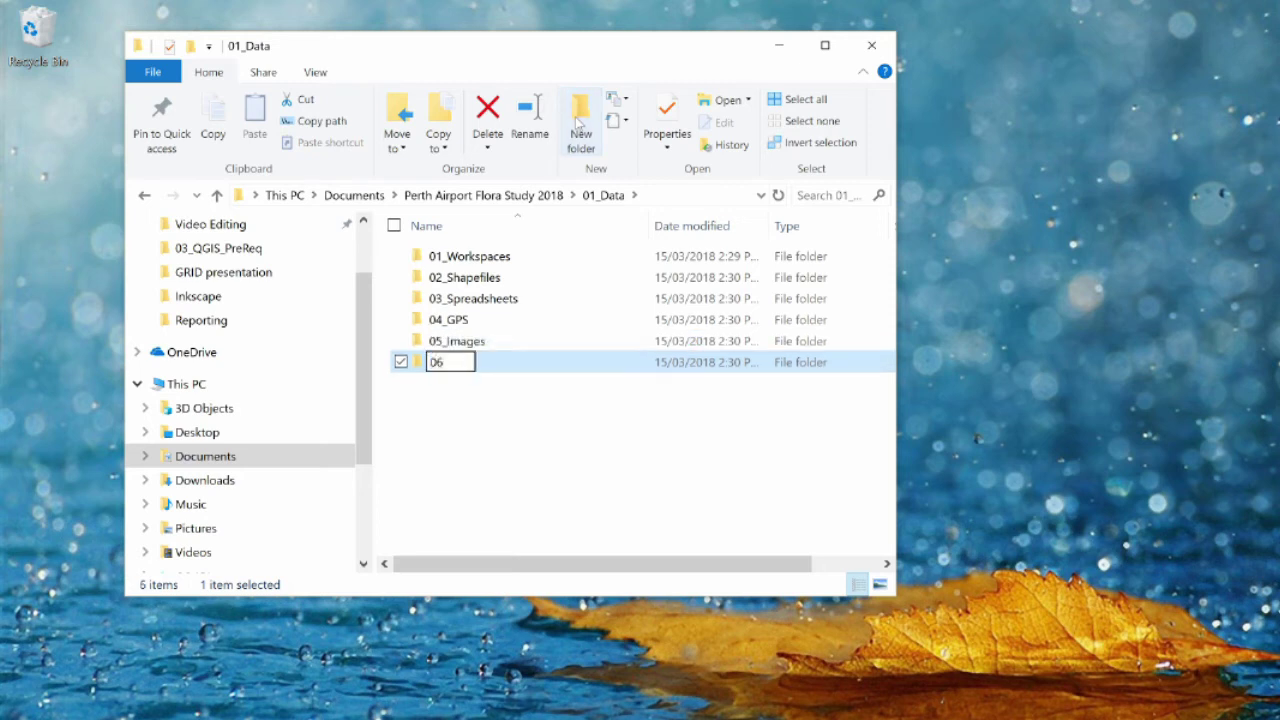
type("_Other")
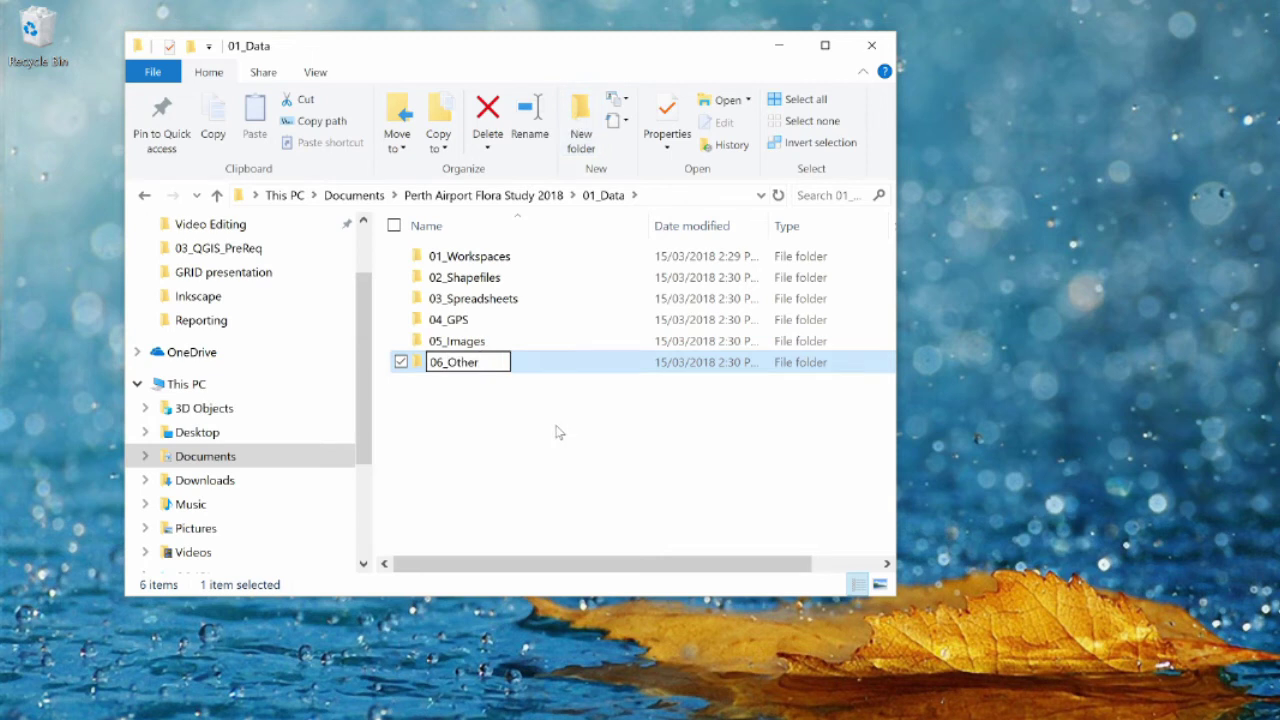
left_click(558, 432)
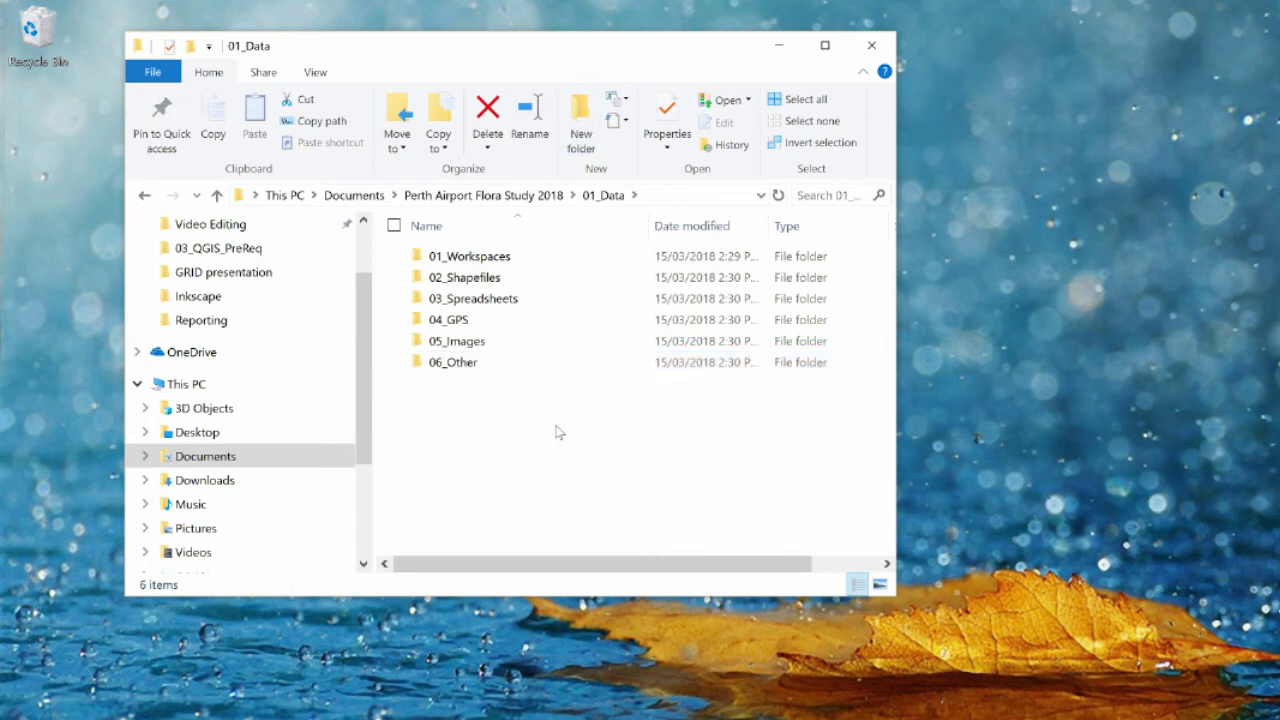
Open 02_Outputs and create 01_Workspaces, 02_Shapefiles, 03_Spreadsheets and 04_GPS subfolders.
left_click(146, 195)
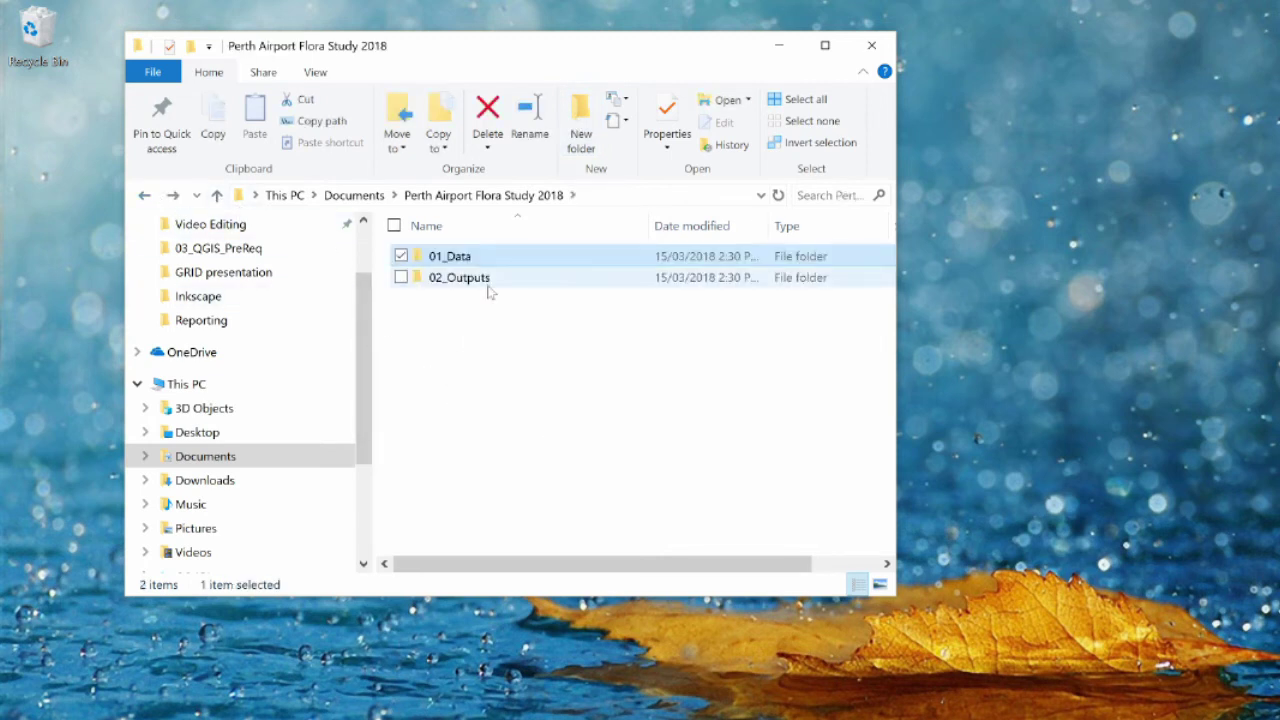
double_click(488, 285)
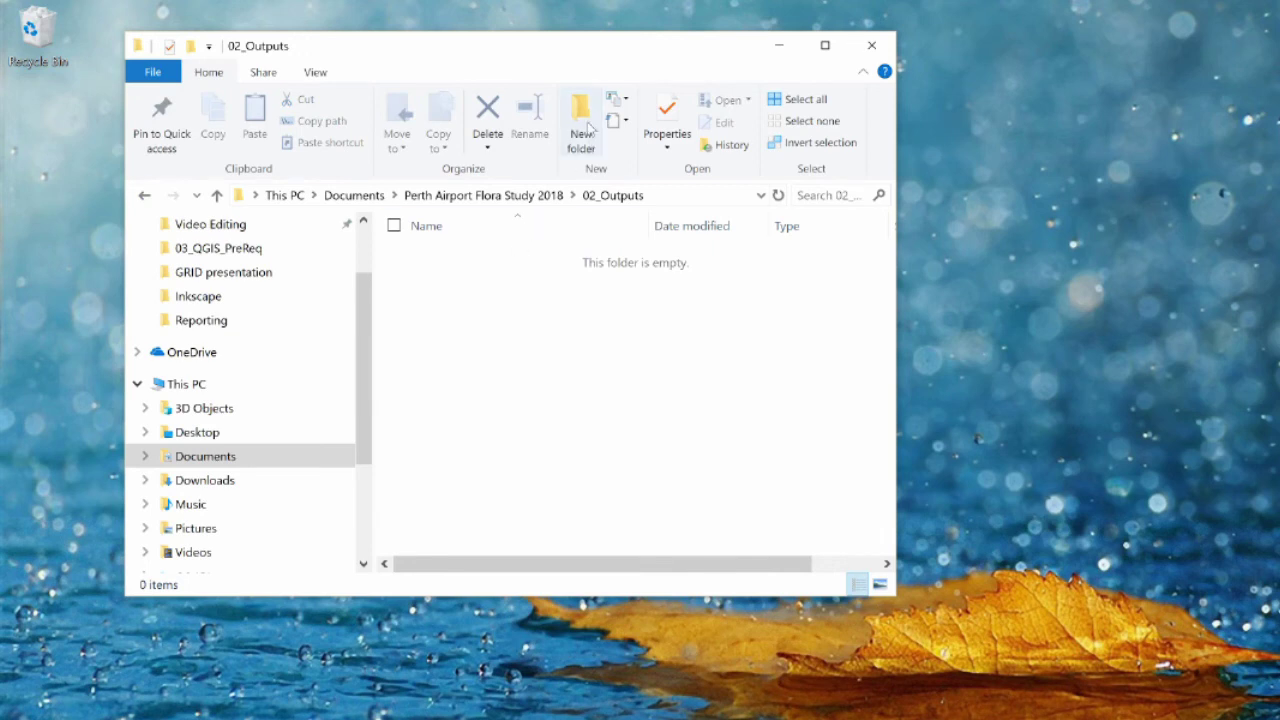
left_click(588, 128)
type("0")
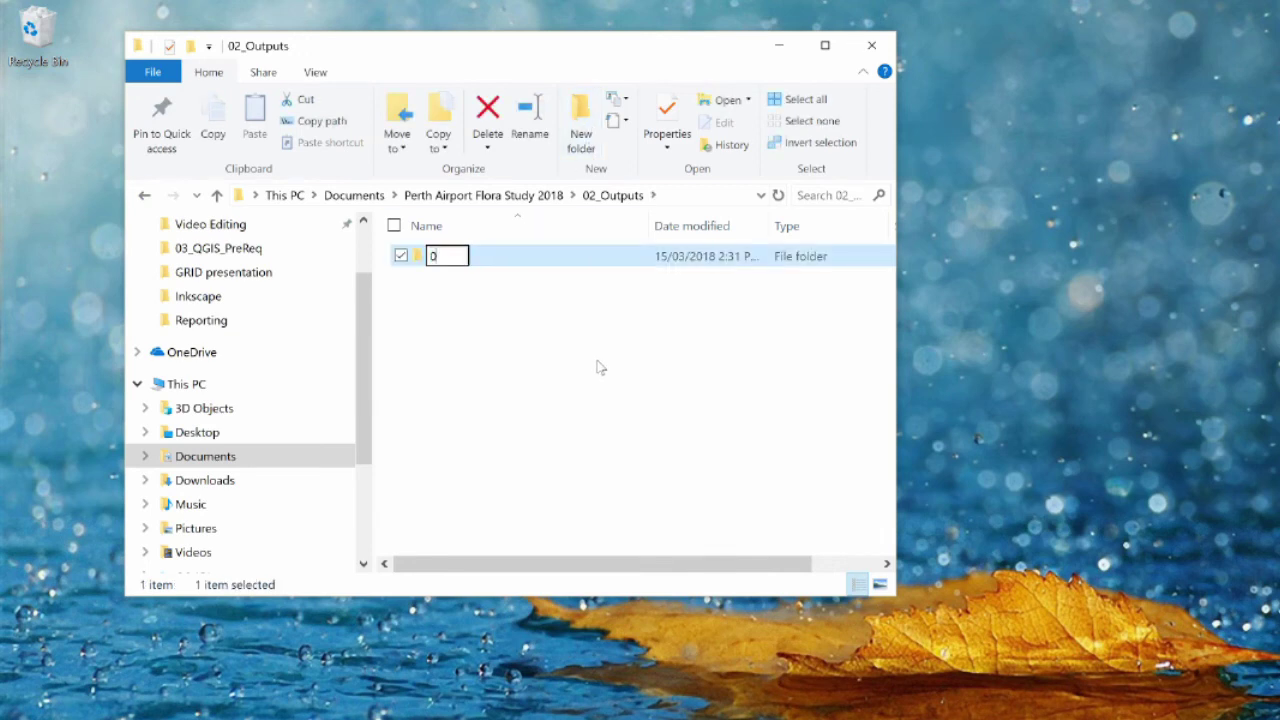
type("1_Workspaces")
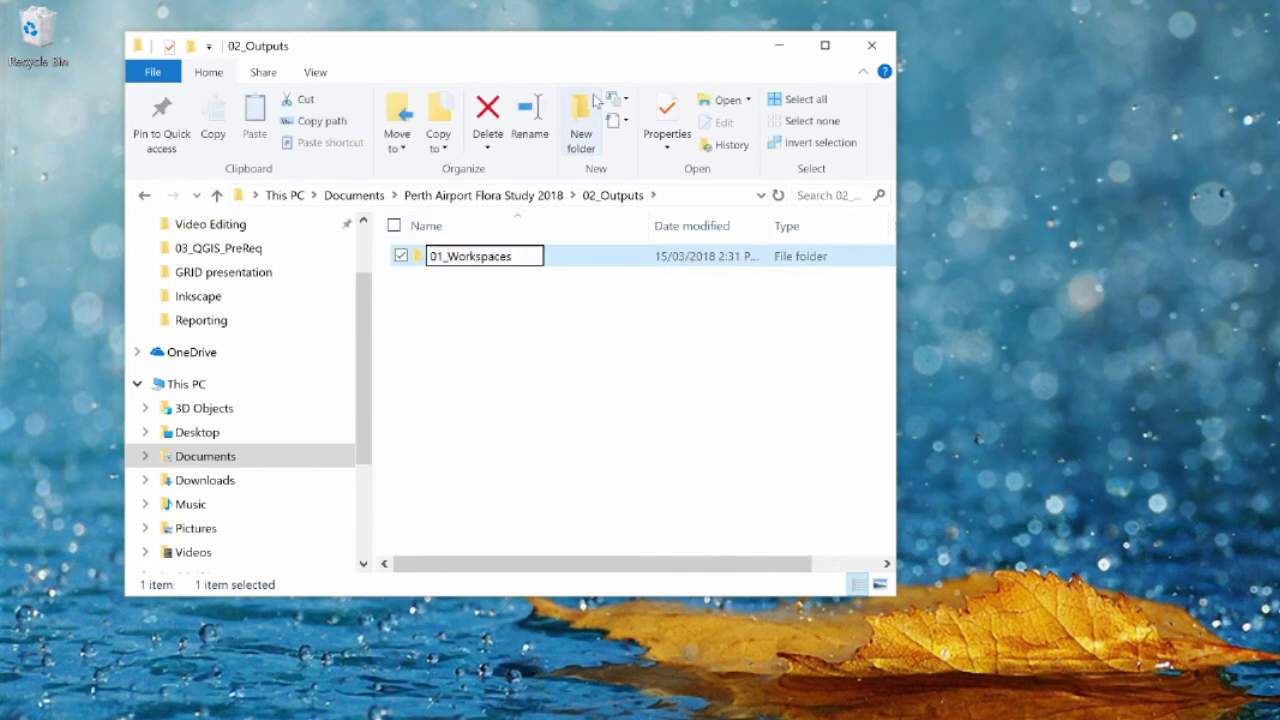
left_click(588, 120)
type("02_Sha")
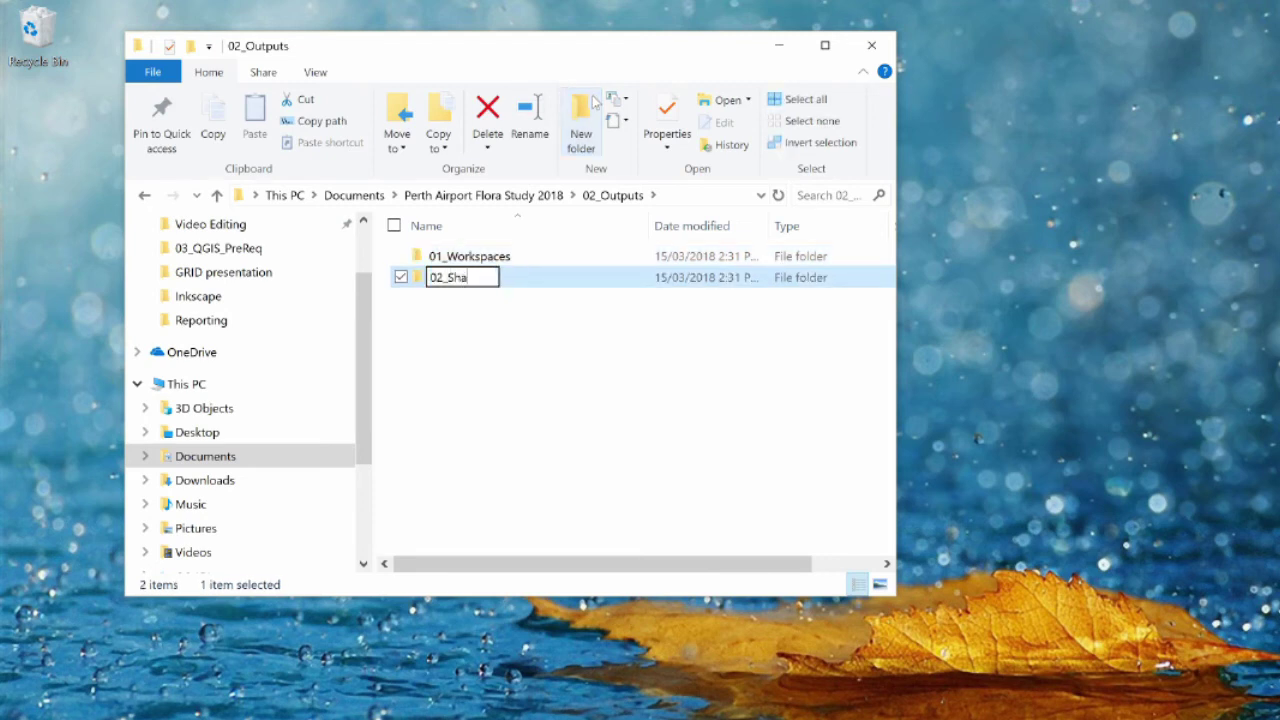
type("pefiles")
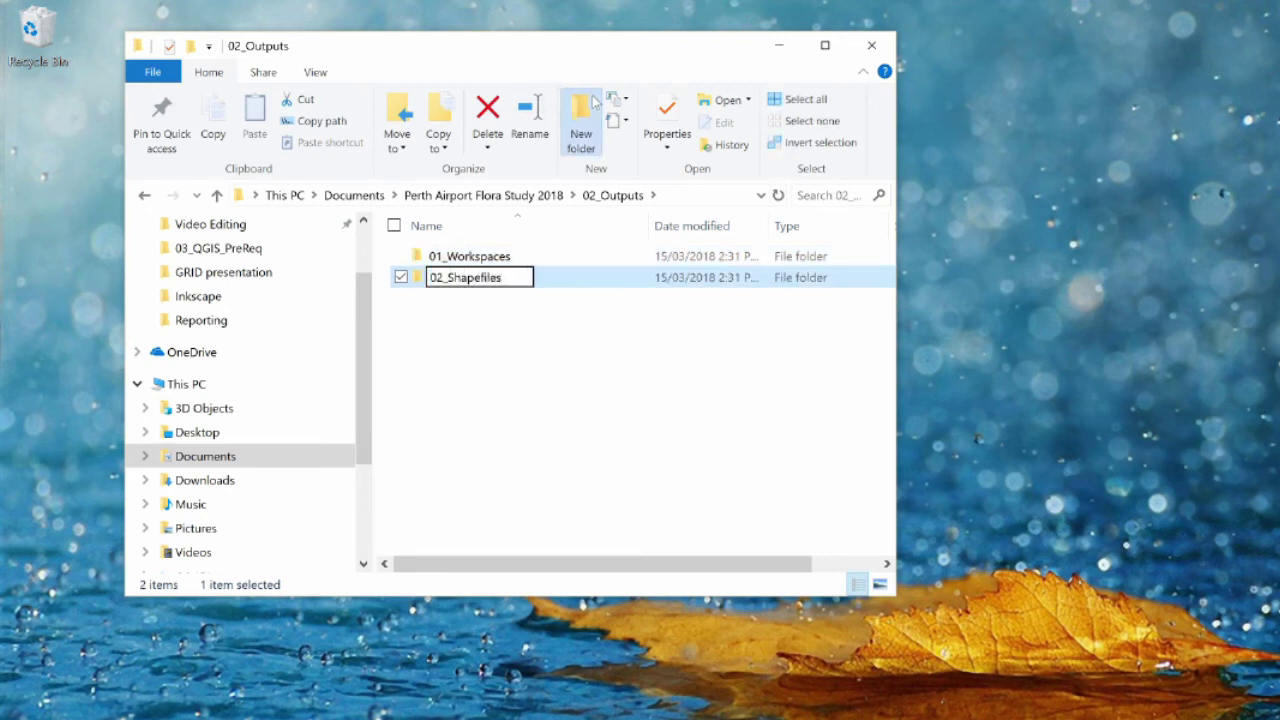
left_click(595, 103)
type("03_Spread")
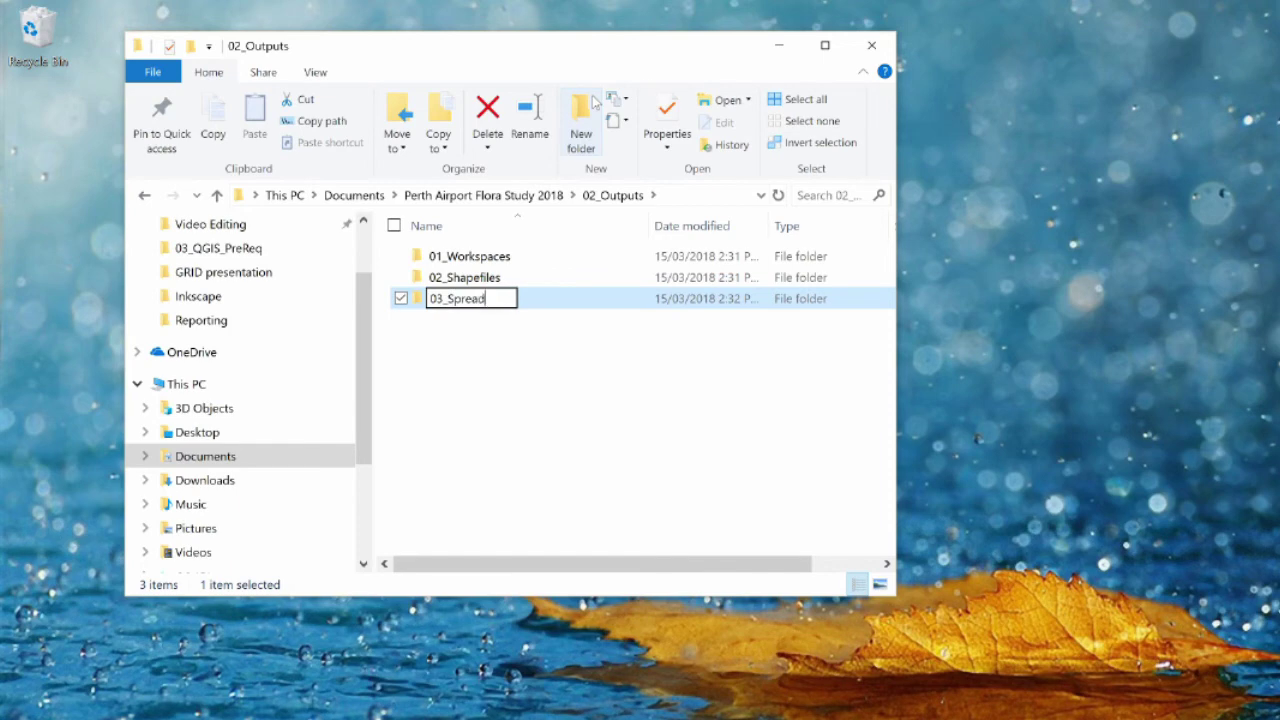
type("sheets")
left_click(595, 103)
type("04_GPS")
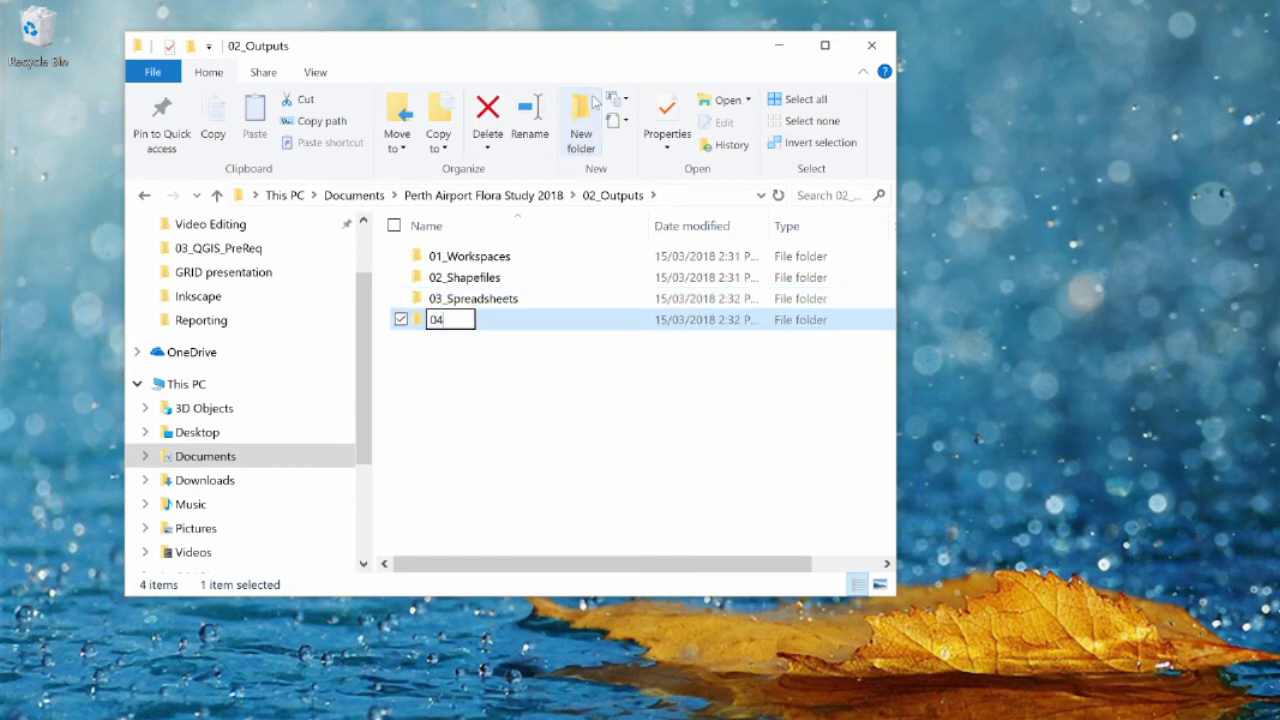
left_click(509, 428)
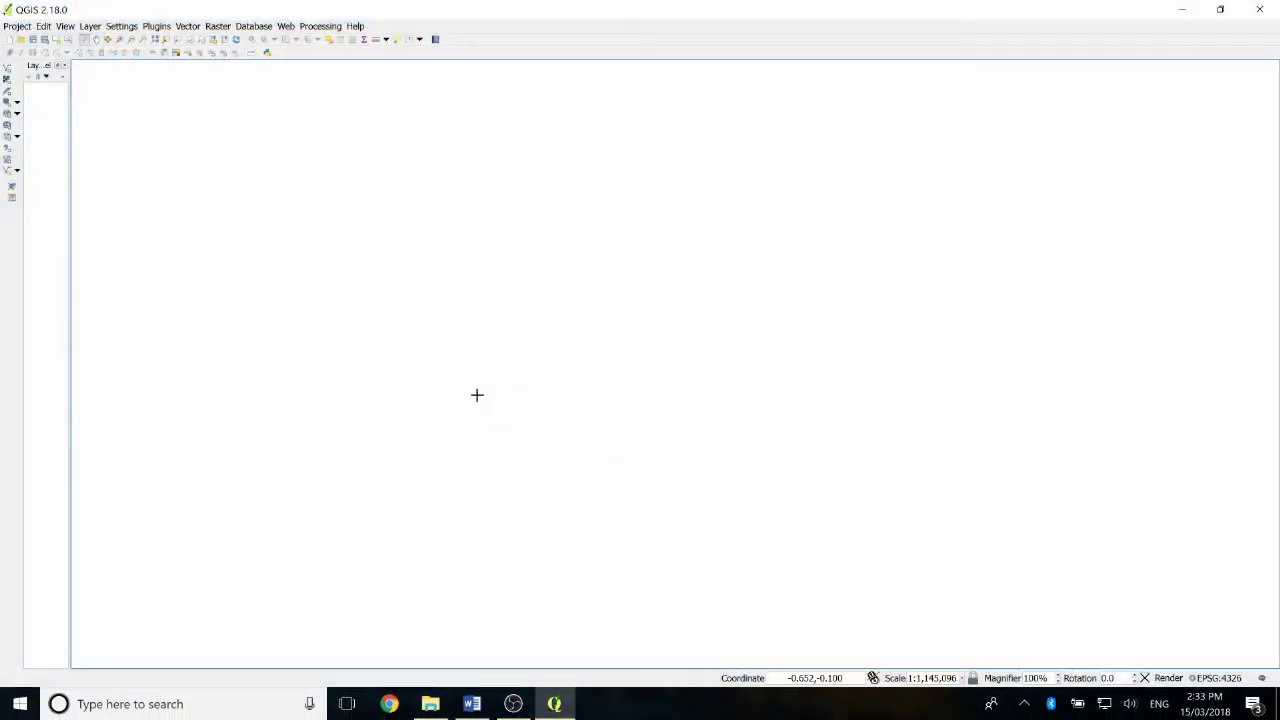
Save the empty QGIS project via Project > Save As as C.undulata_reveg in 02_Outputs\01_Workspaces.
left_click(17, 26)
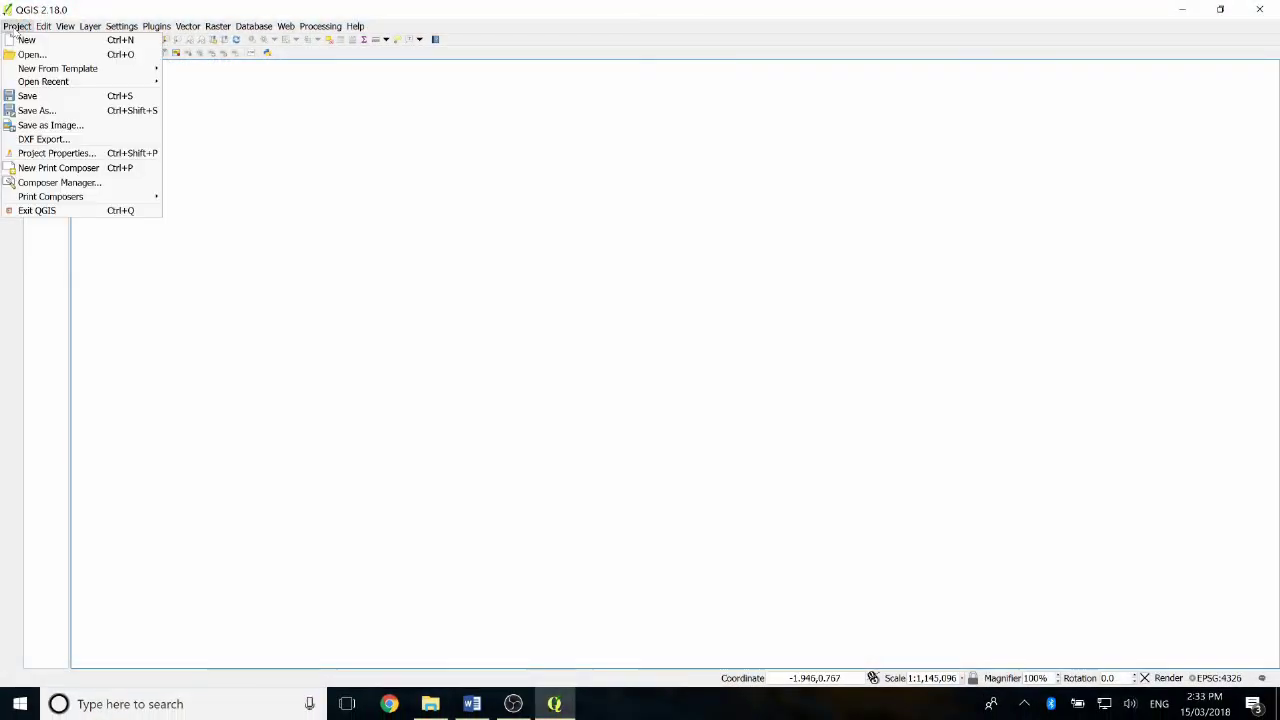
left_click(57, 112)
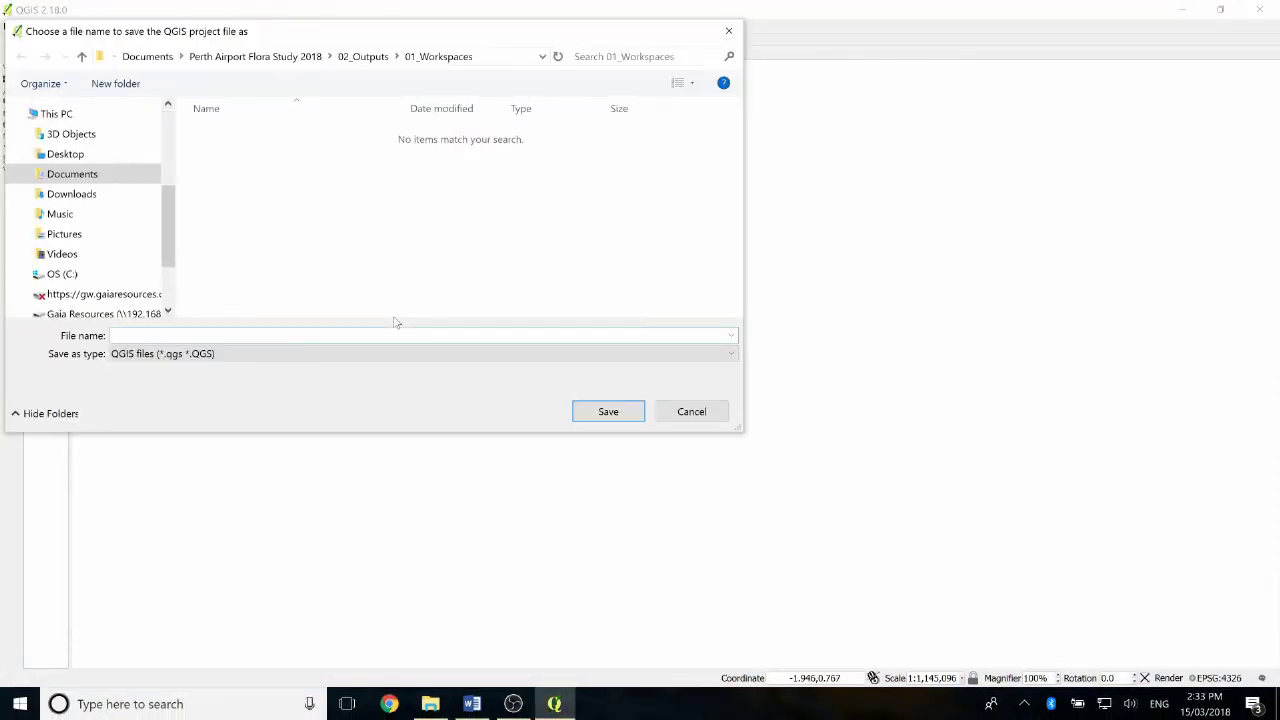
left_click(117, 175)
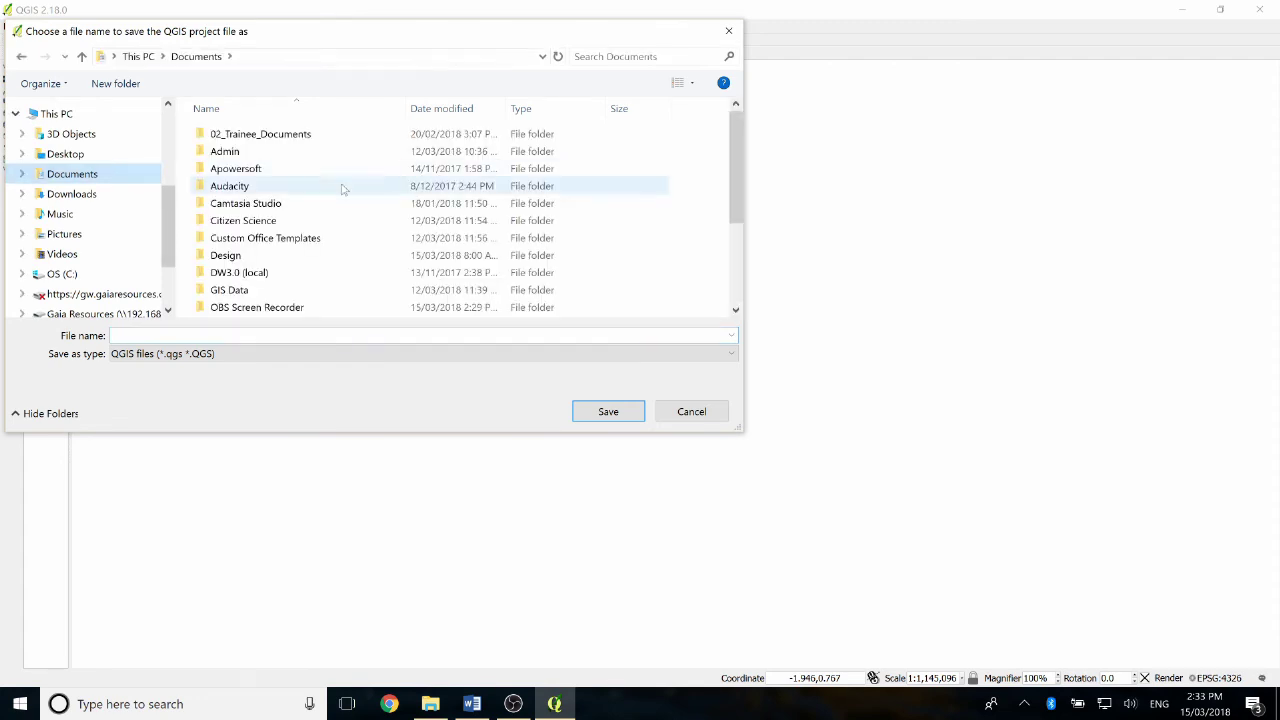
scroll(296, 195, "down", 2)
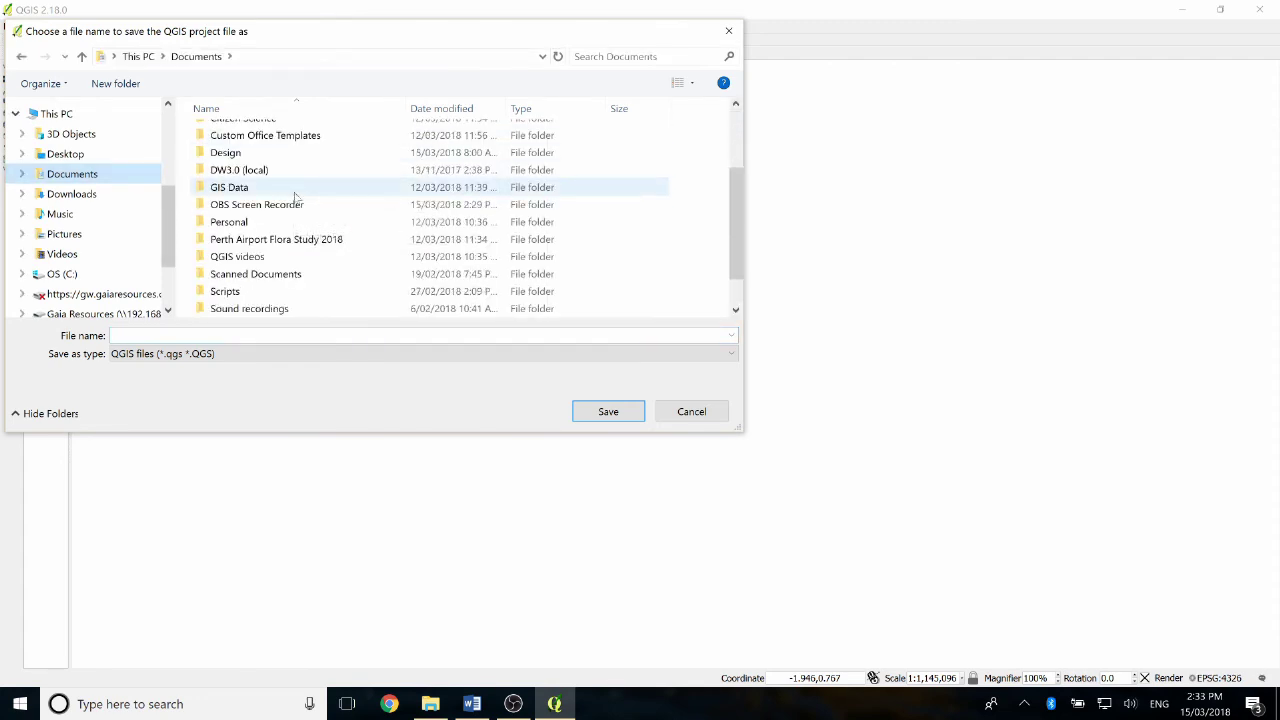
double_click(310, 243)
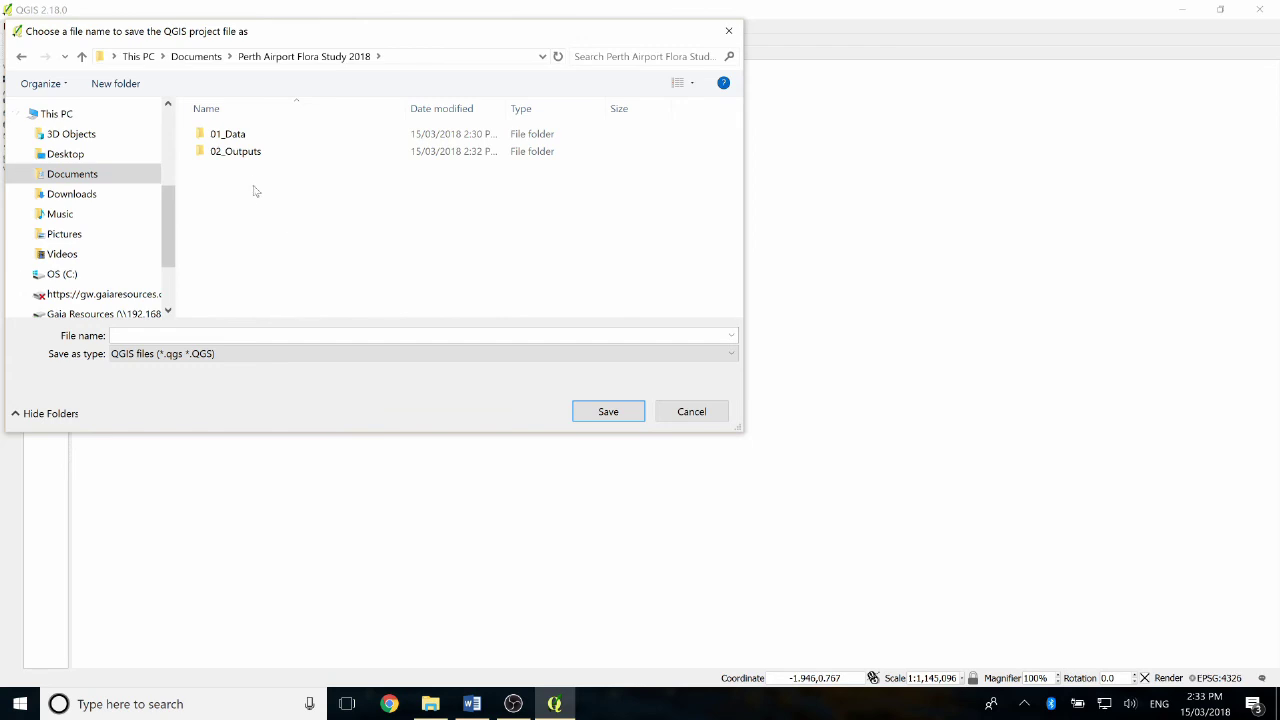
double_click(249, 157)
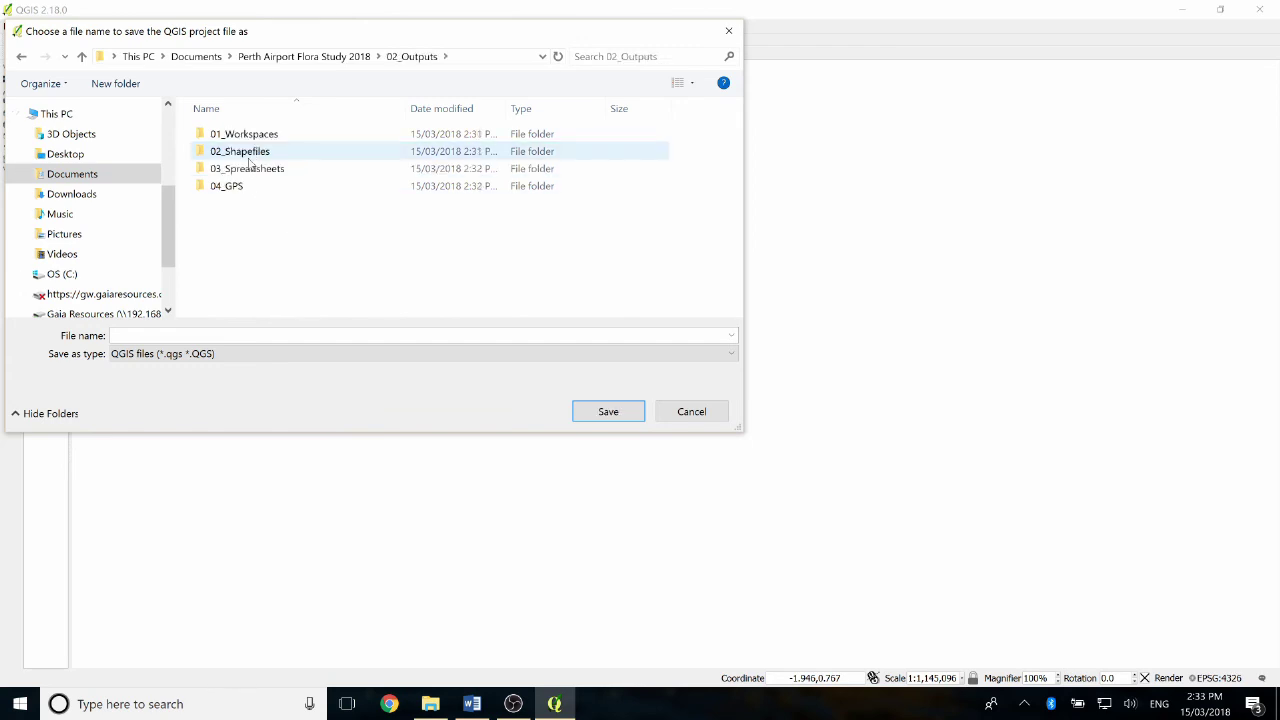
double_click(265, 134)
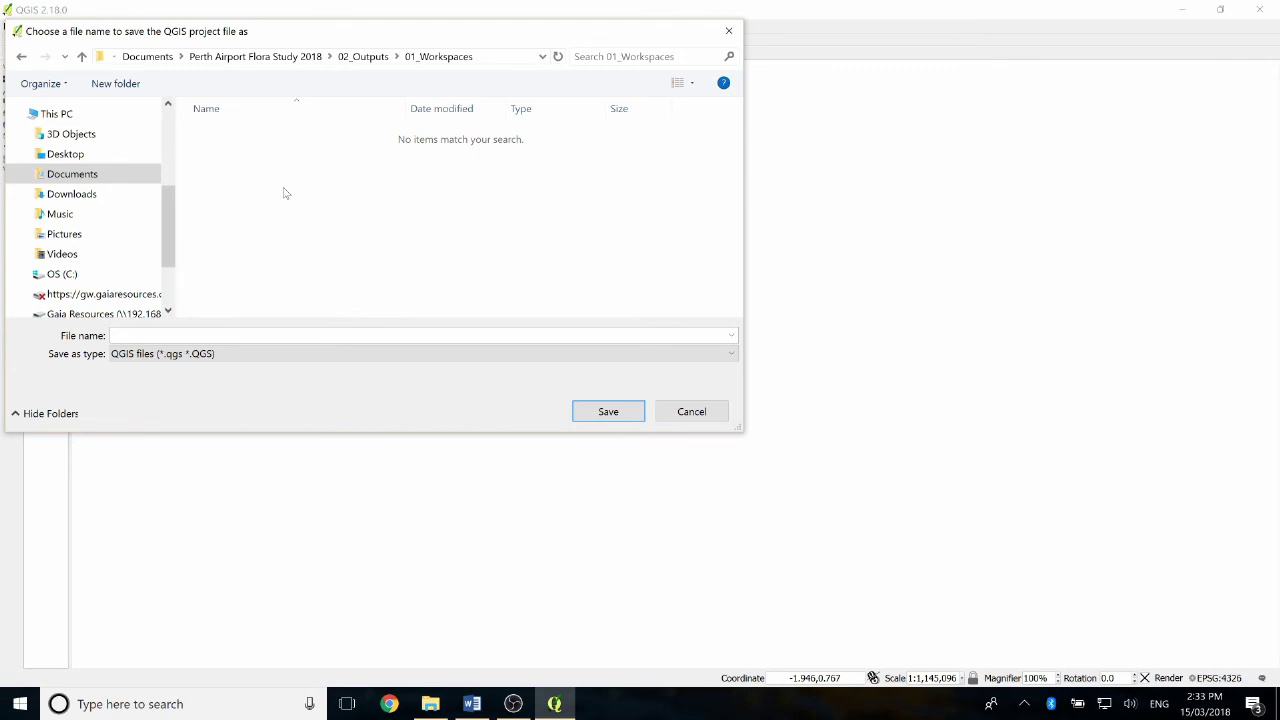
type("C.undulata_reveg")
Save the QGIS project into the 01_Workspaces folder.
left_click(614, 415)
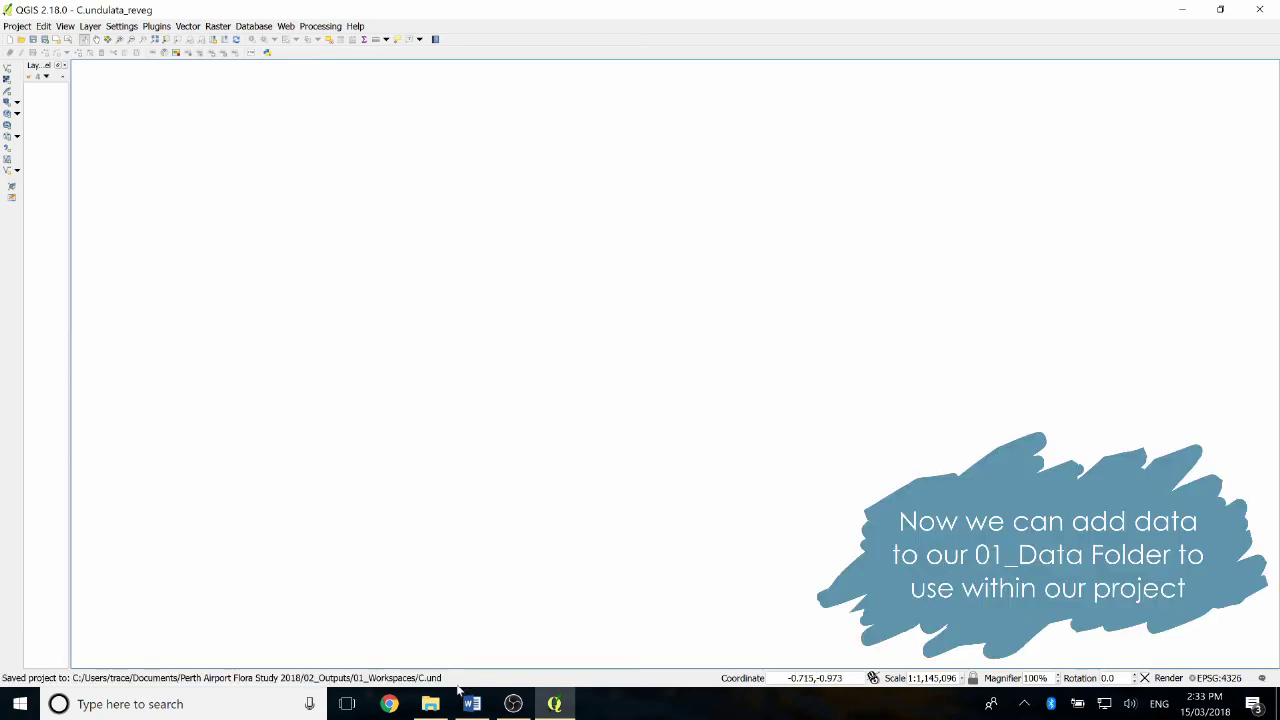
mouse_move(432, 700)
left_click(426, 616)
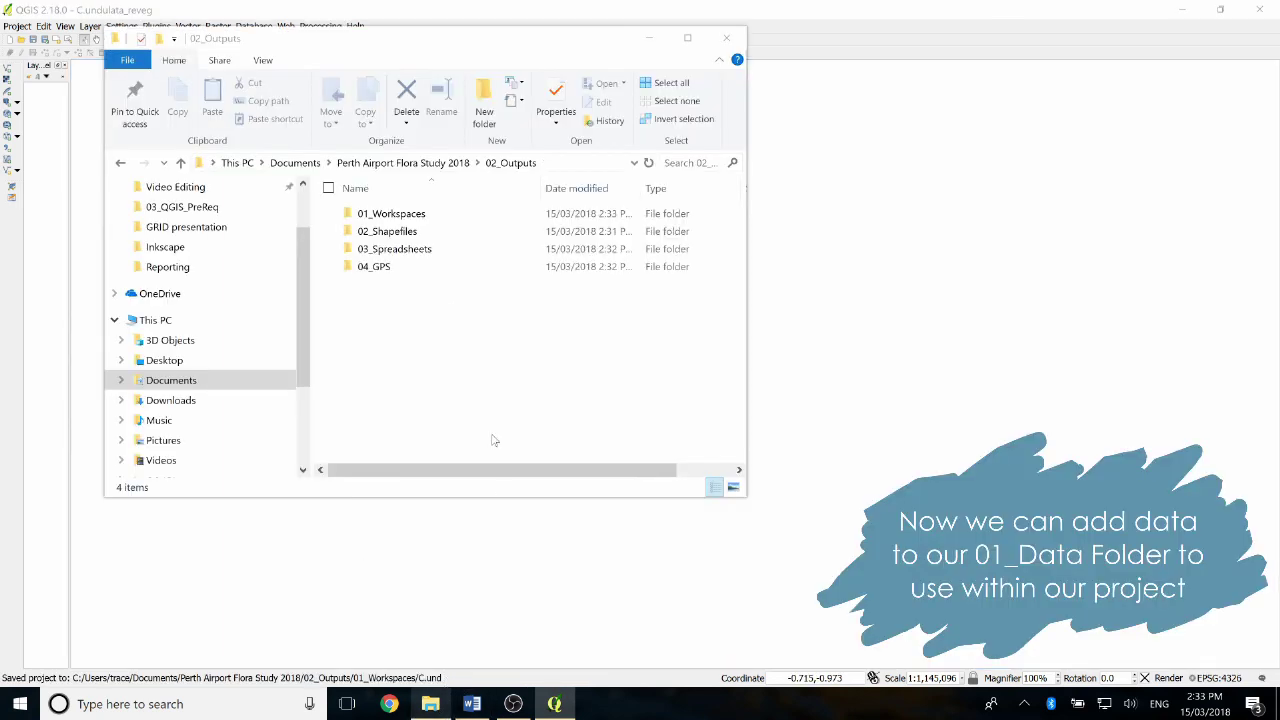
Copy all 20 shapefile files, relief.dbf onward, from Documents\GIS Data.
left_click(295, 162)
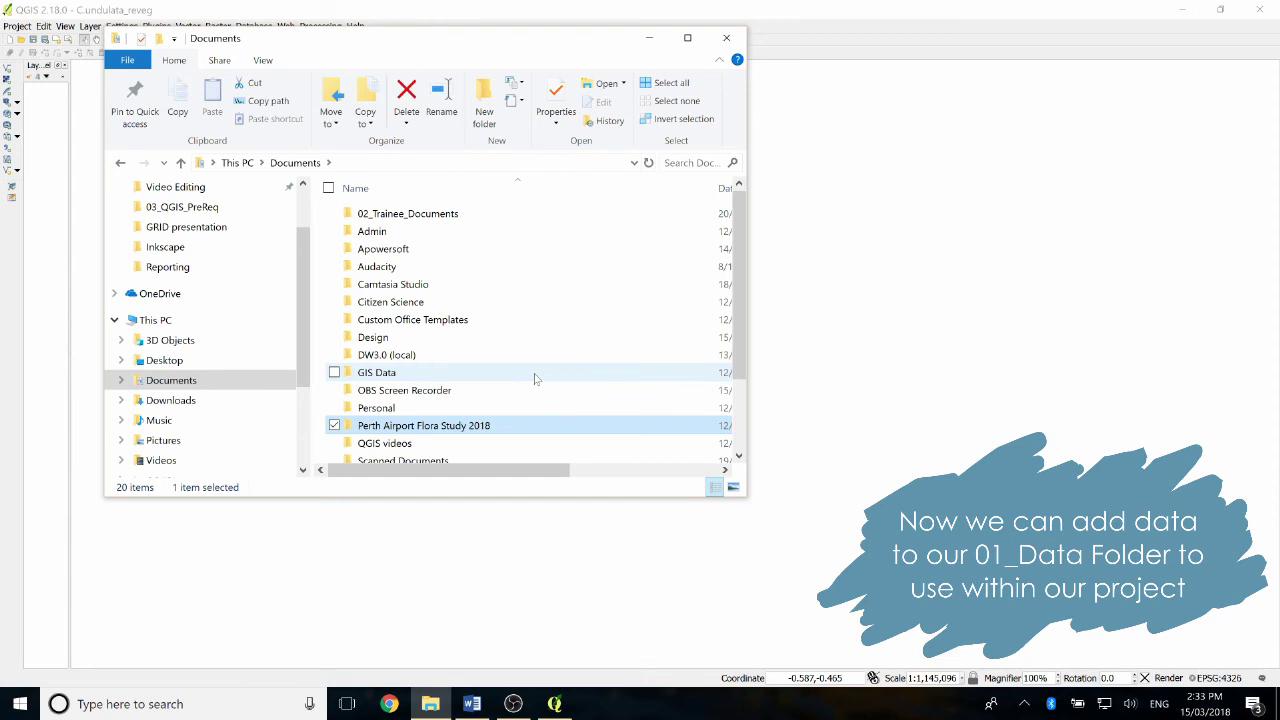
double_click(430, 372)
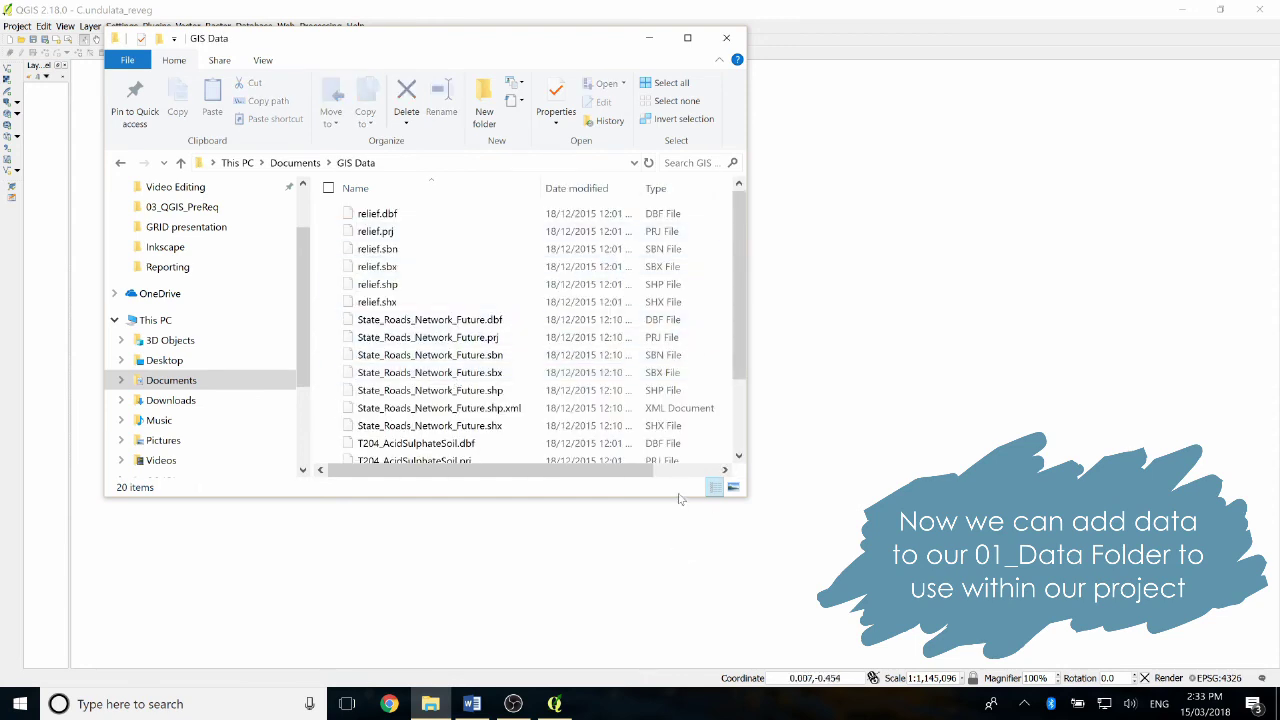
left_click_drag(681, 496, 658, 638)
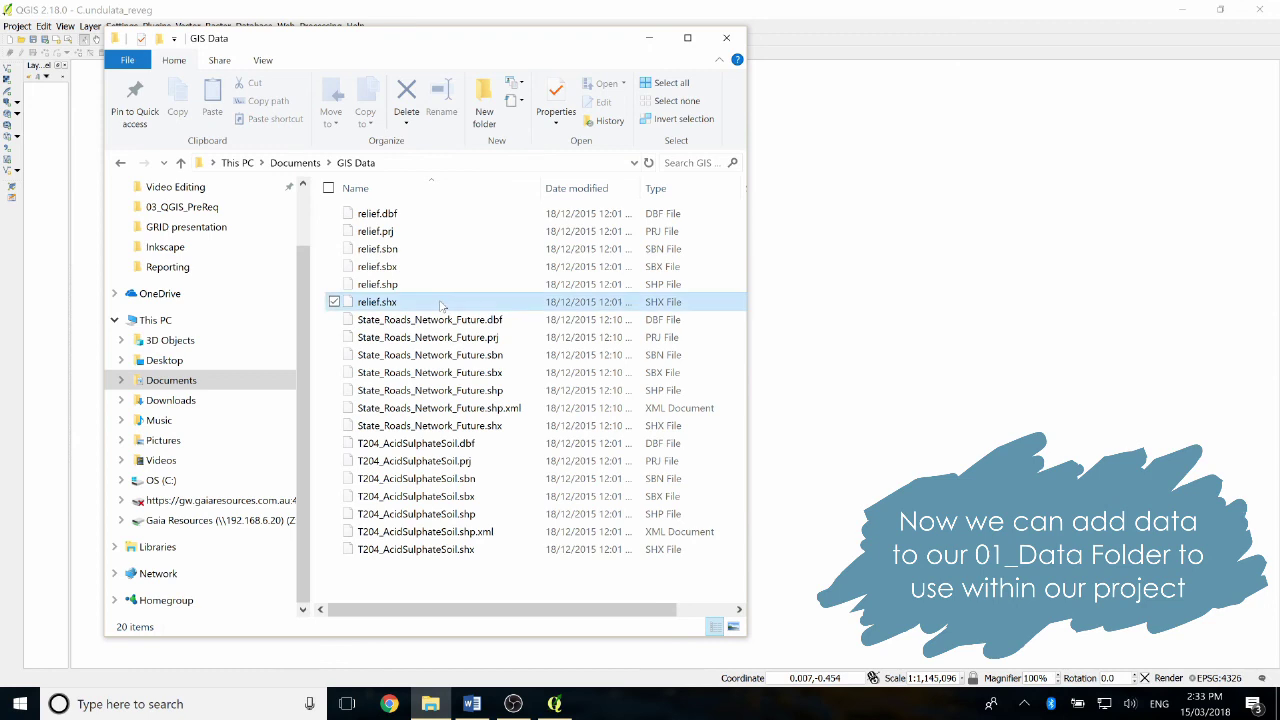
left_click(378, 213)
left_click(440, 549, "shift")
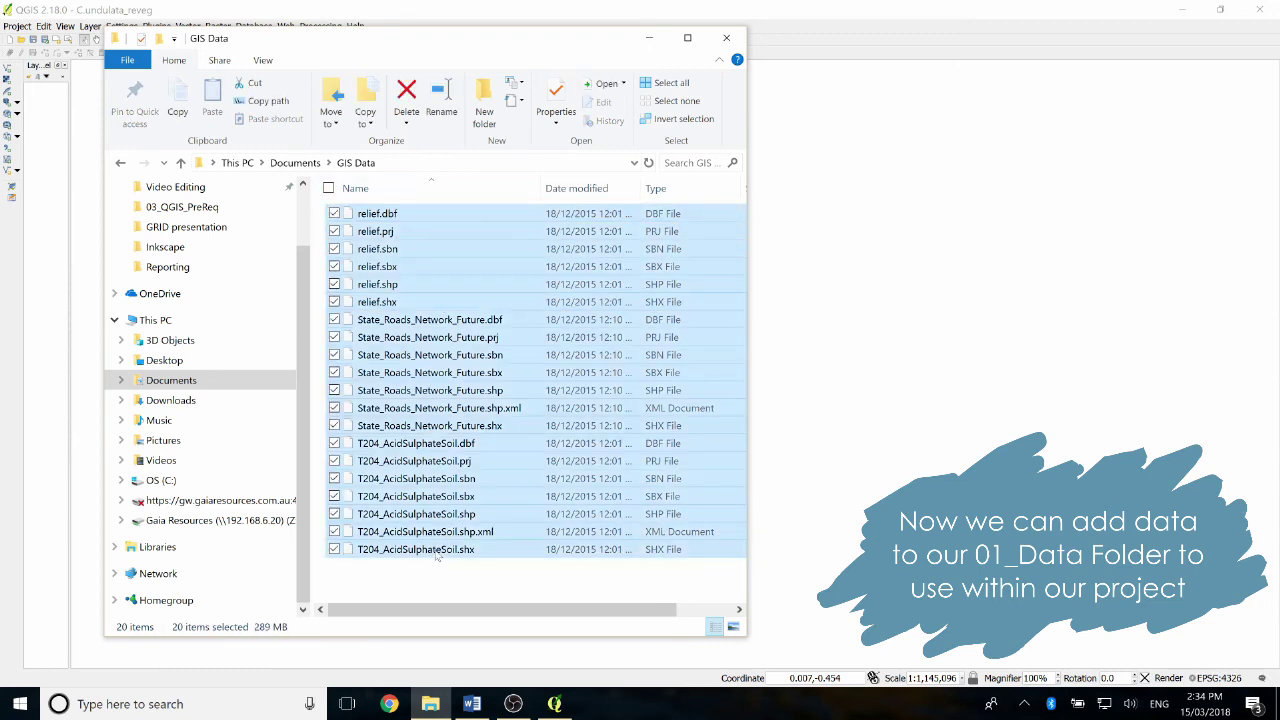
right_click(432, 428)
left_click(355, 336)
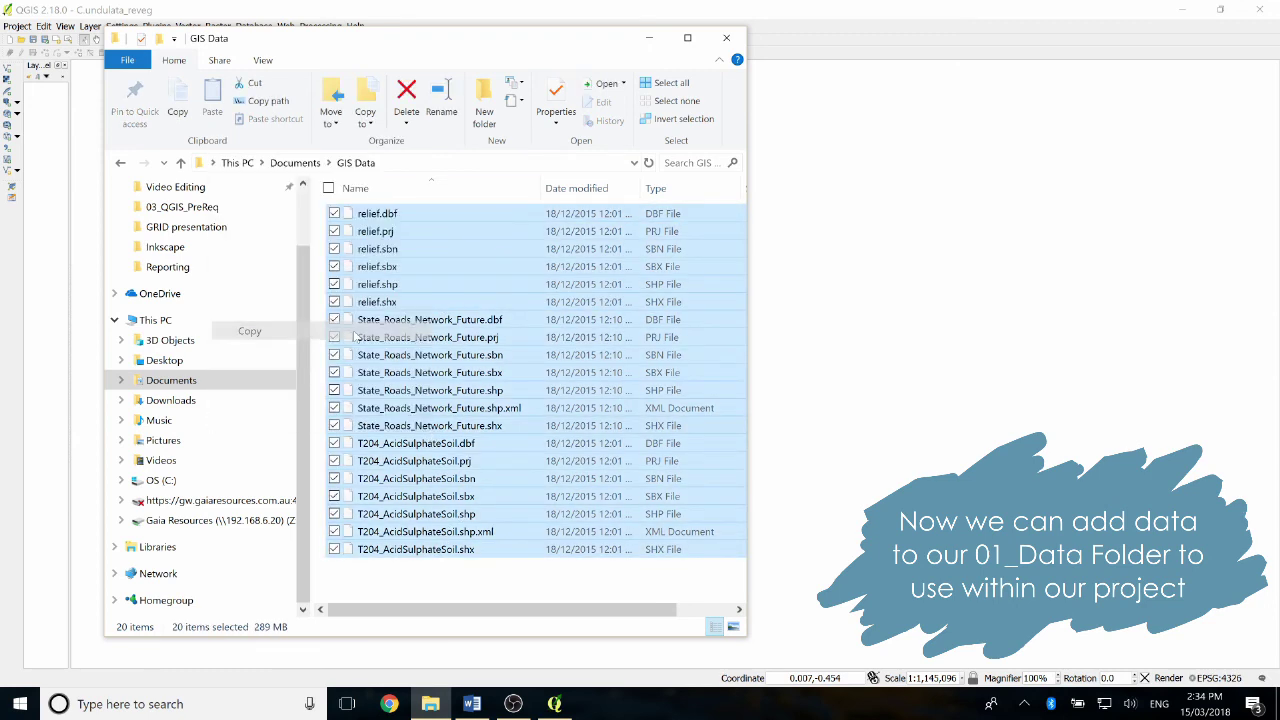
Paste the shapefiles into Perth Airport Flora Study 2018\01_Data\02_Shapefiles.
left_click(295, 162)
double_click(424, 425)
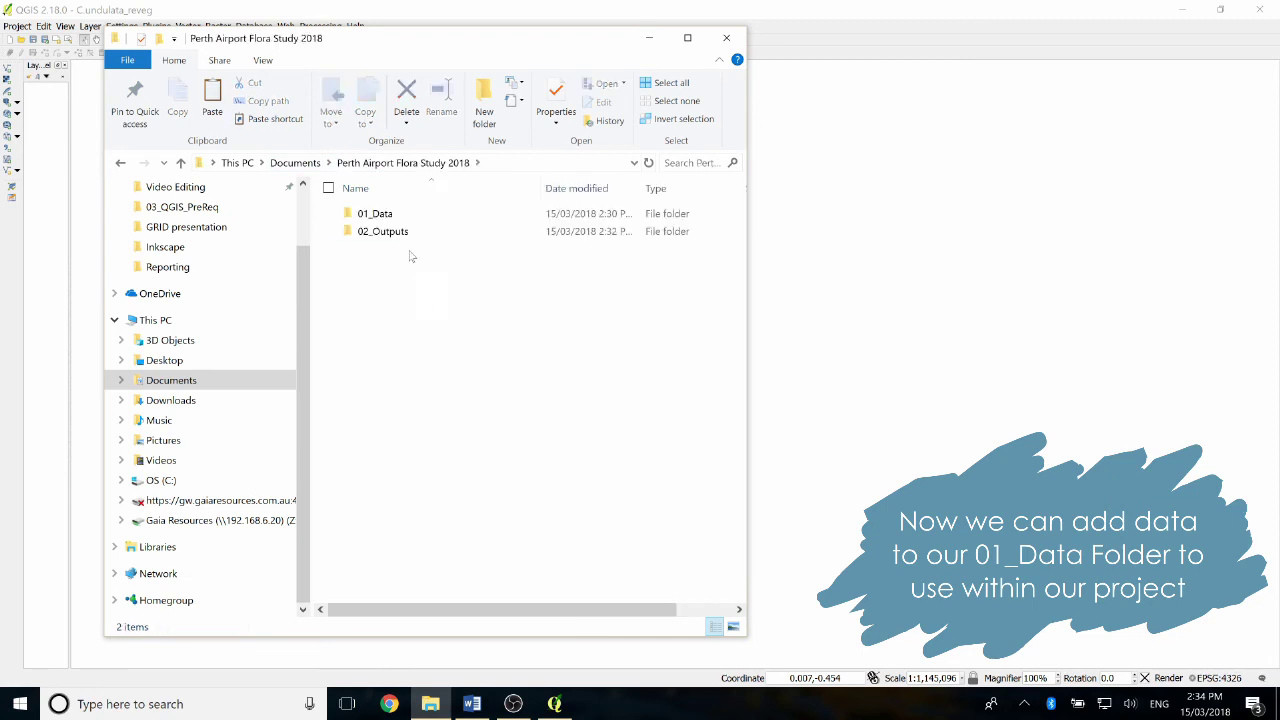
double_click(405, 215)
double_click(405, 226)
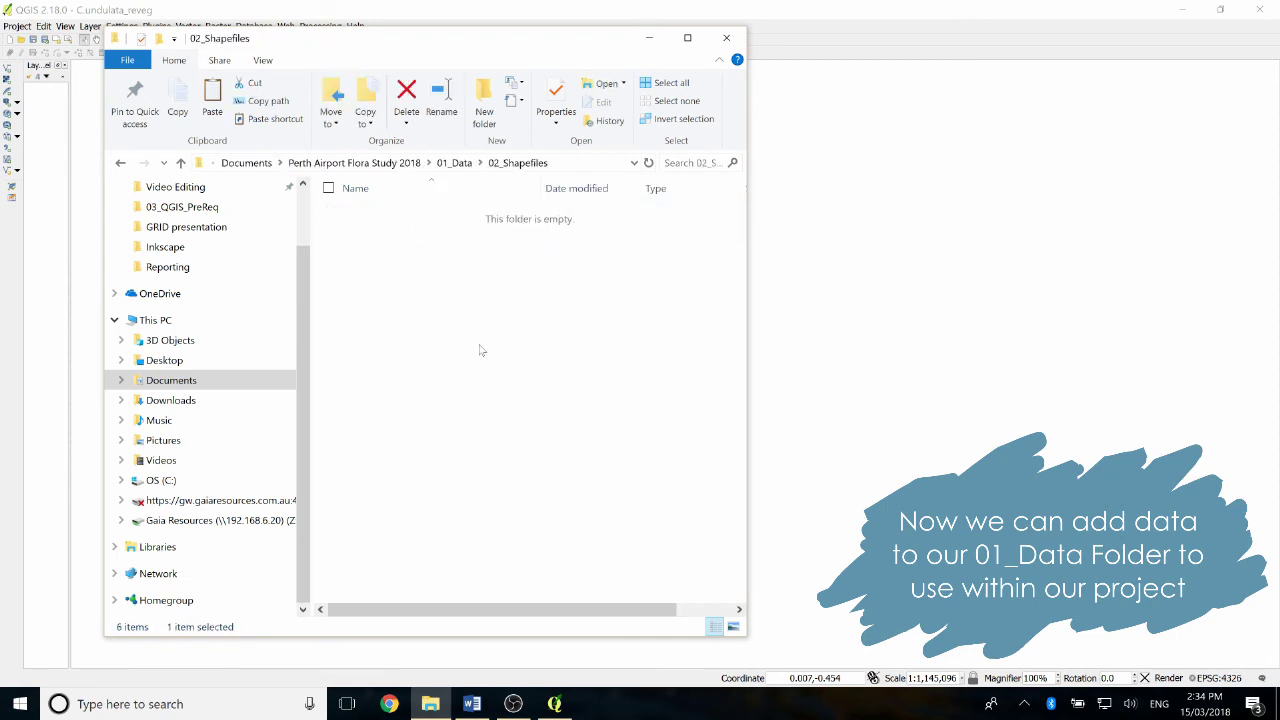
key("ctrl+v")
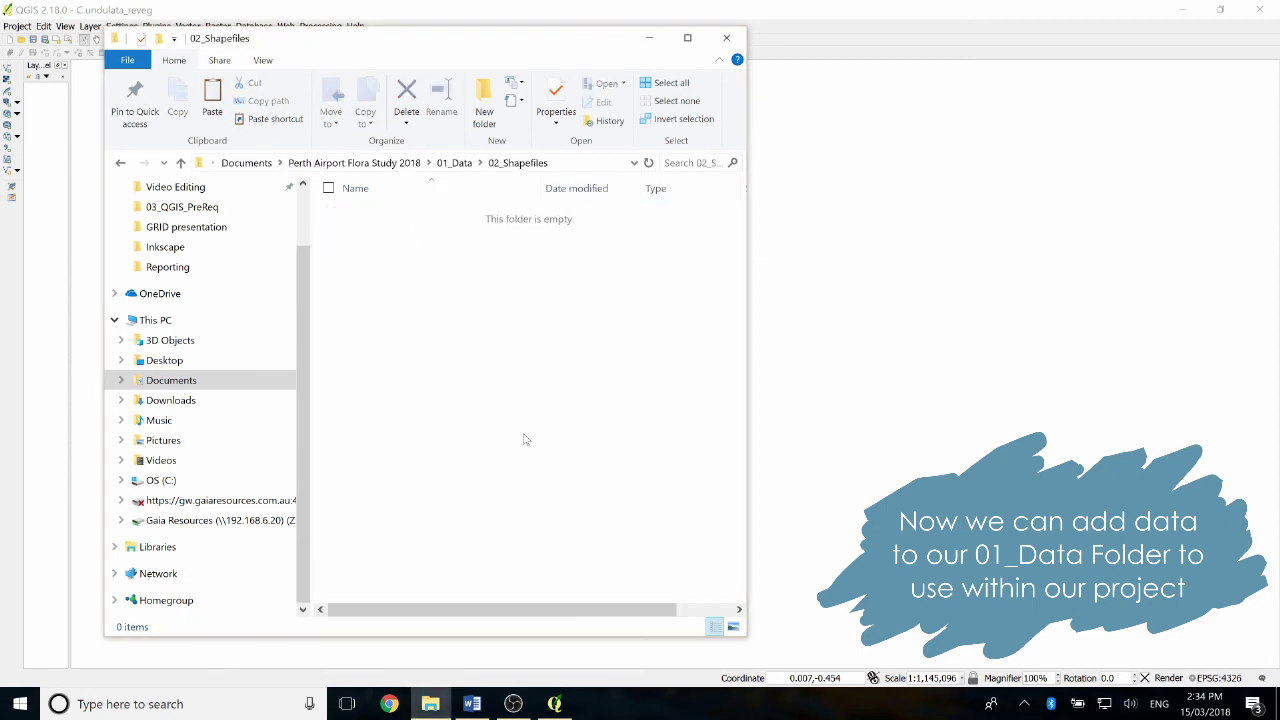
Copy the Perth Airport Flora Study 2018 folder and paste it into Support.
left_click(520, 586)
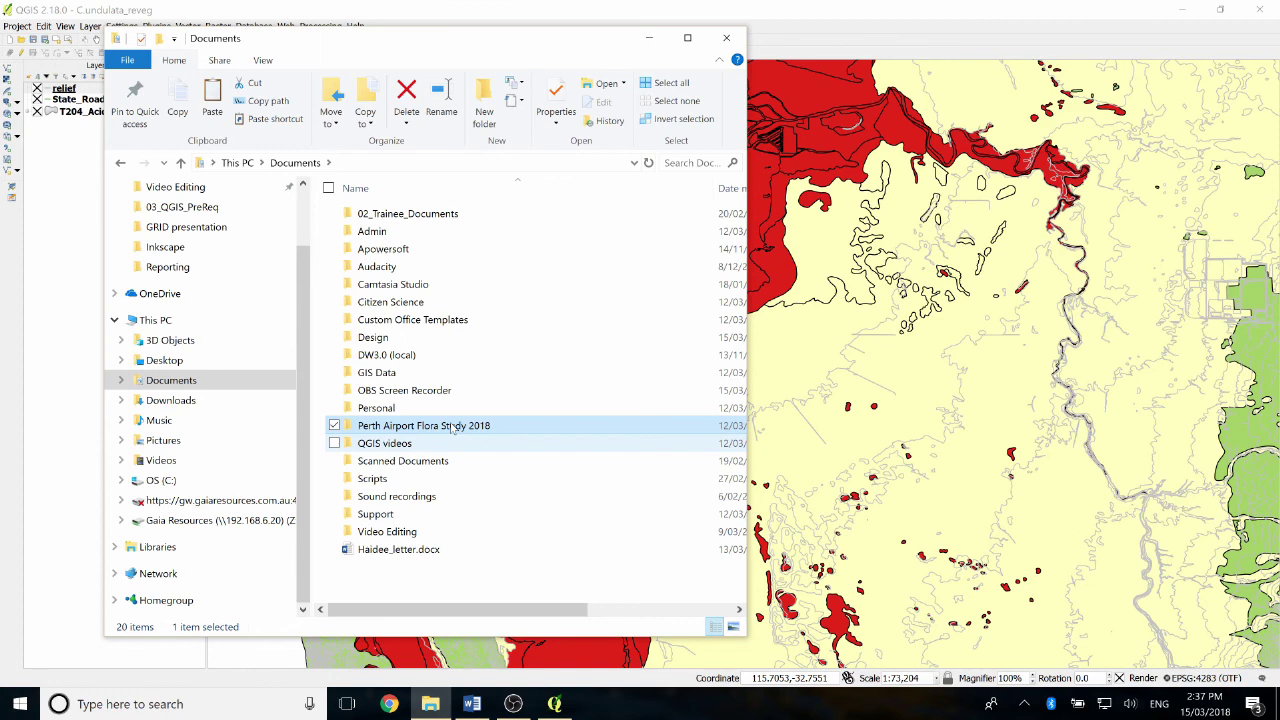
right_click(452, 427)
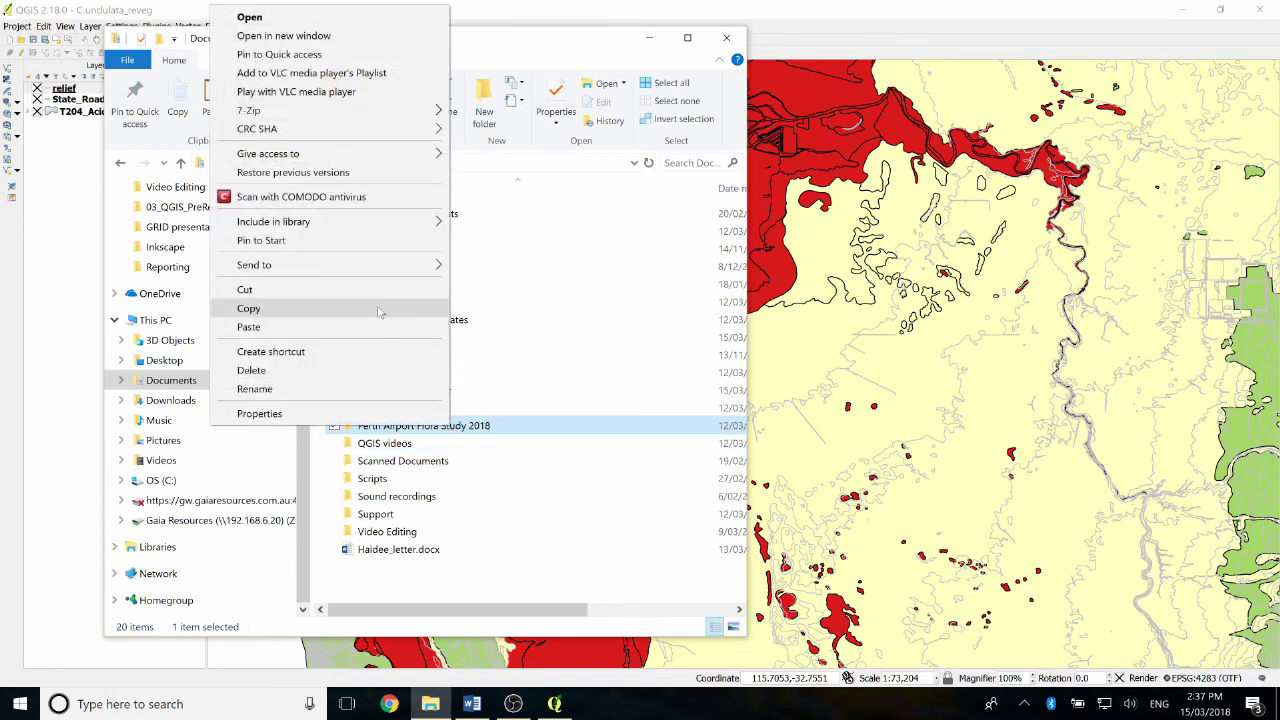
left_click(379, 313)
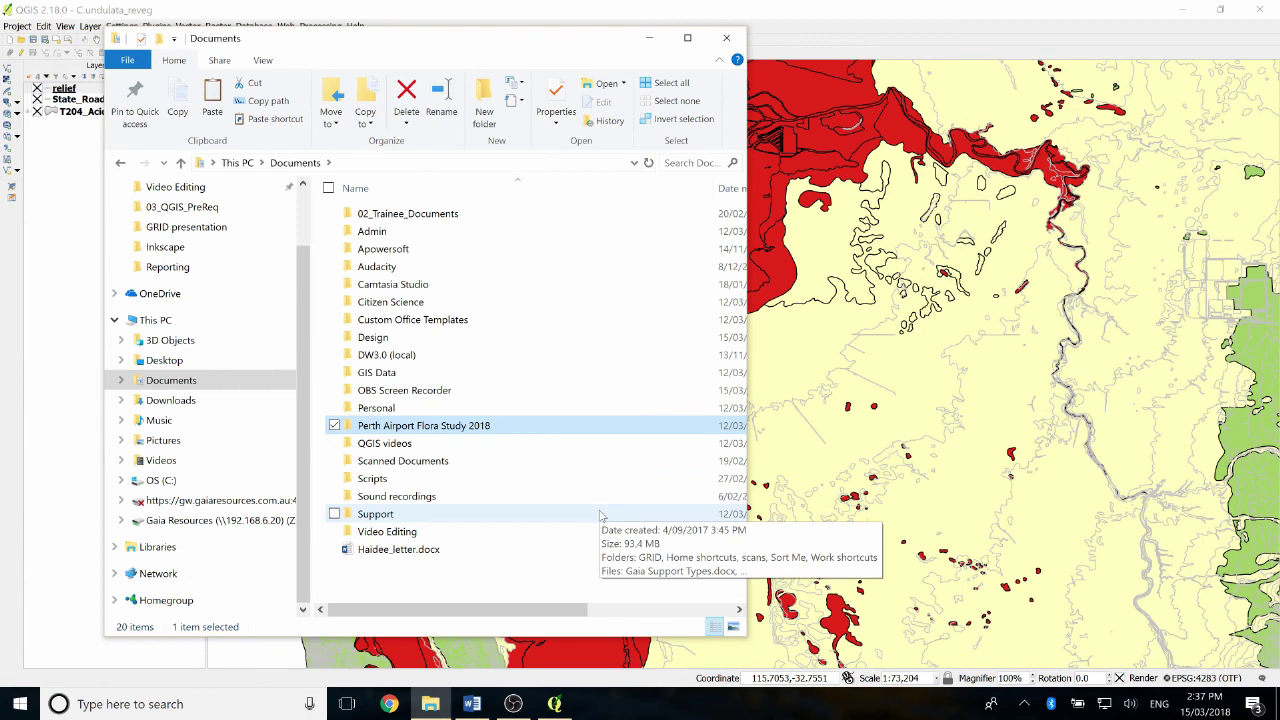
double_click(452, 514)
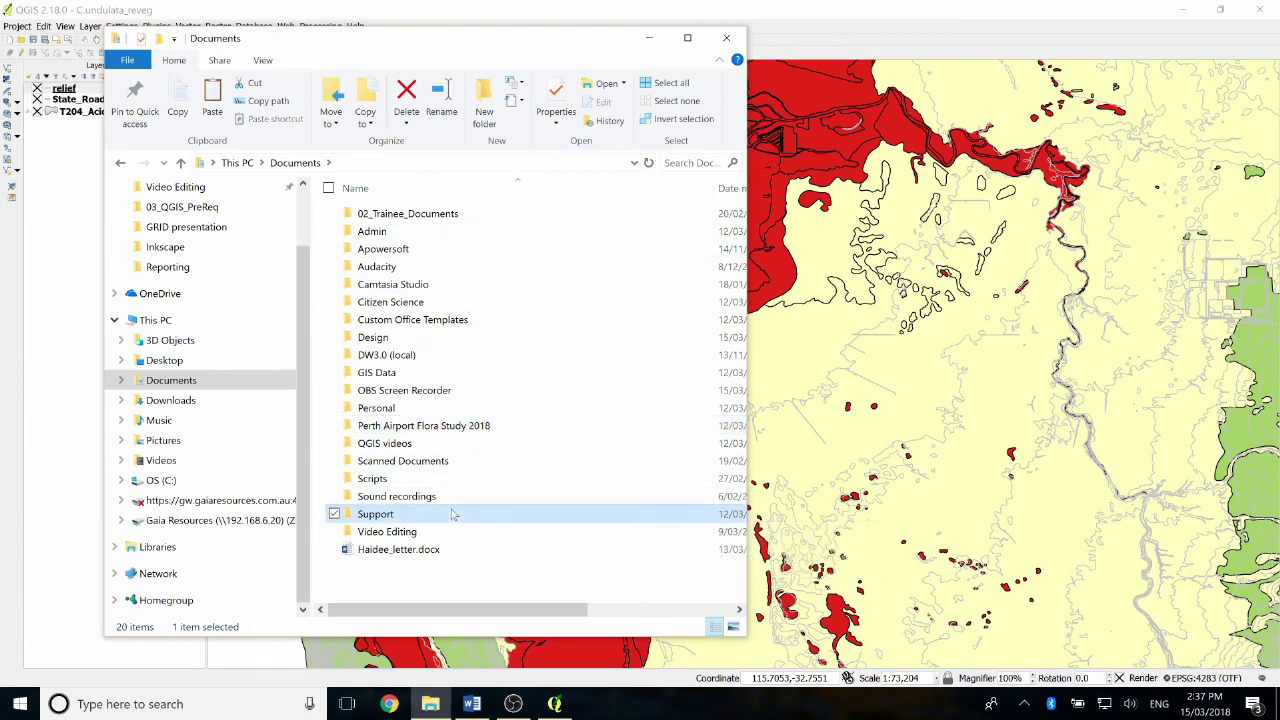
right_click(438, 427)
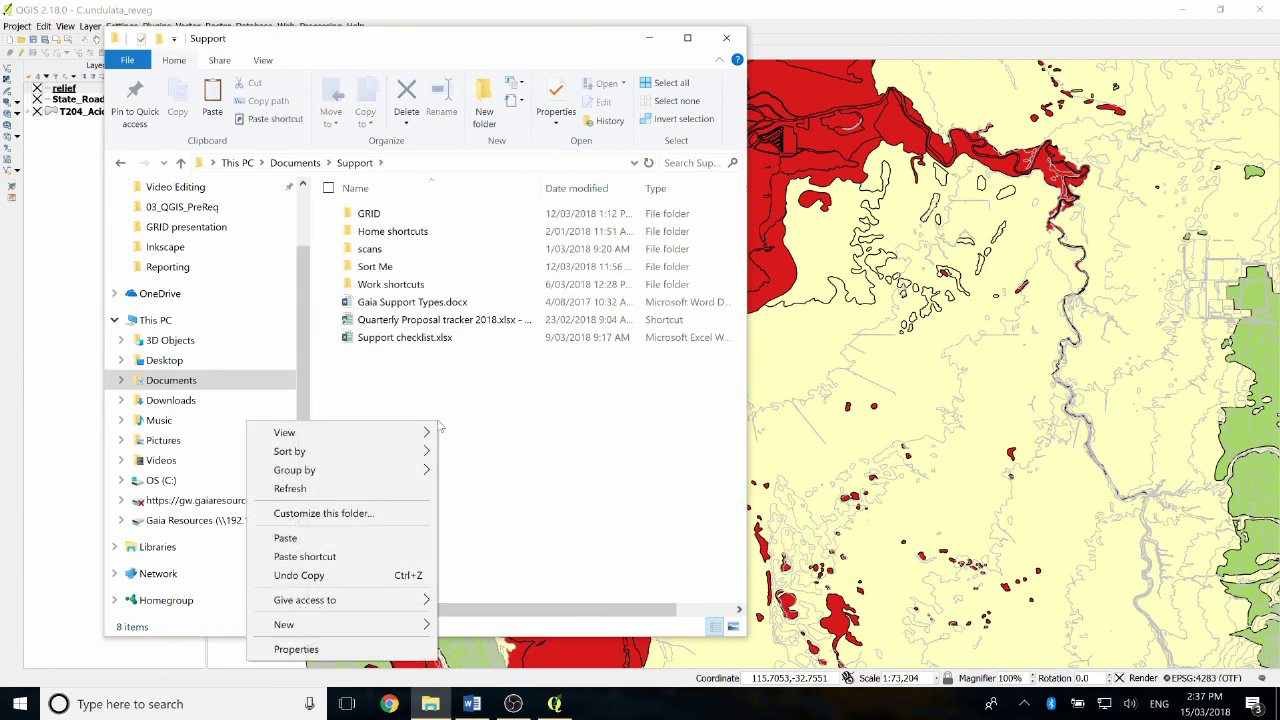
left_click(340, 538)
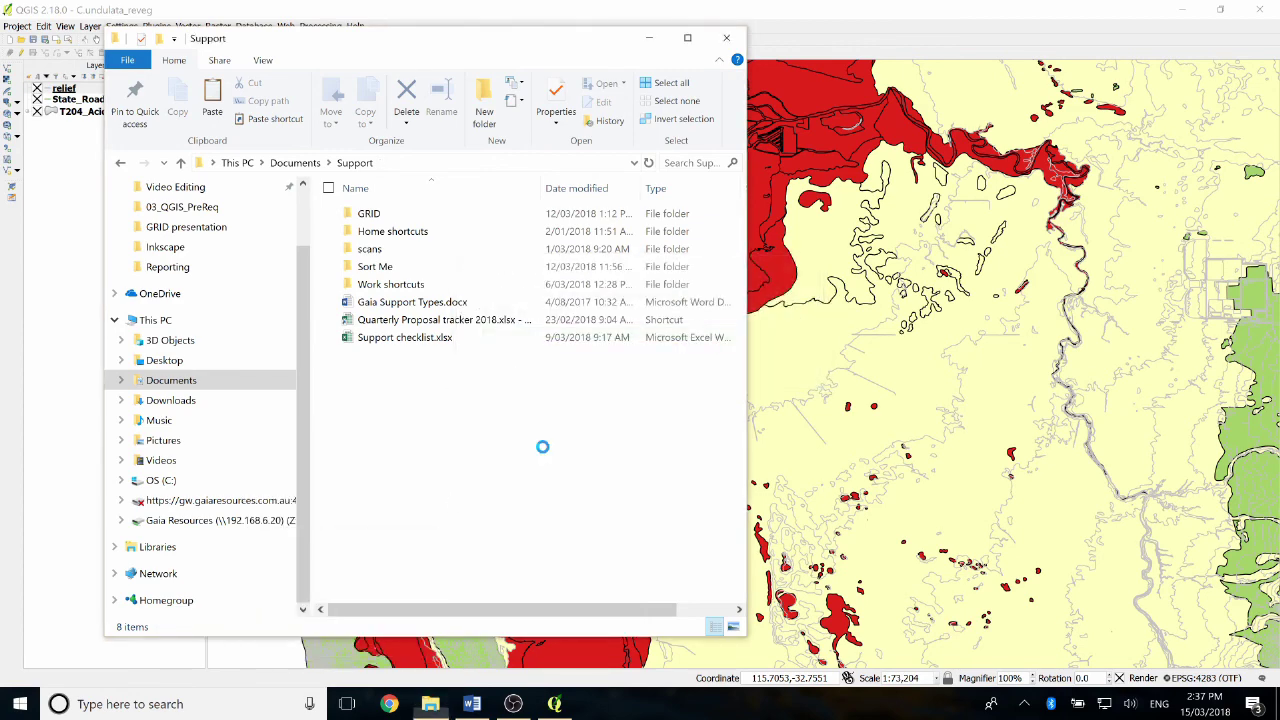
Browse the copied study folder's 02_Outputs\01_Workspaces to check the saved project.
double_click(441, 356)
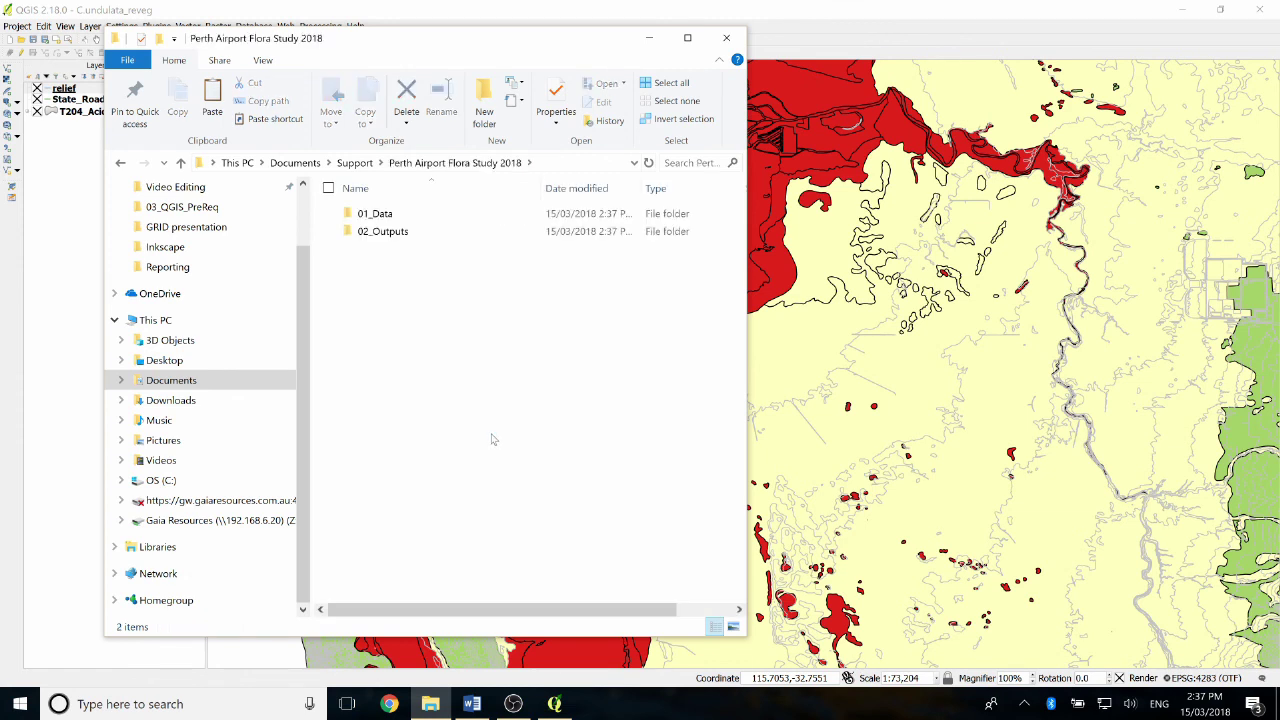
double_click(389, 231)
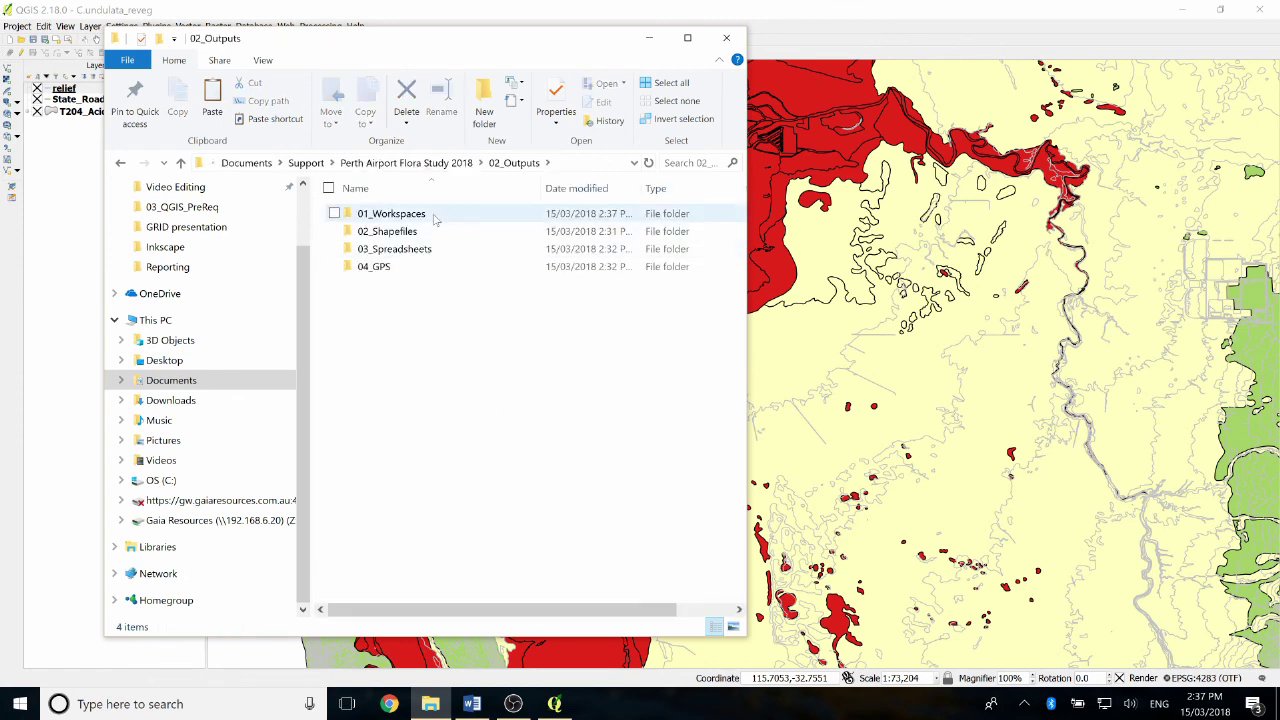
double_click(425, 214)
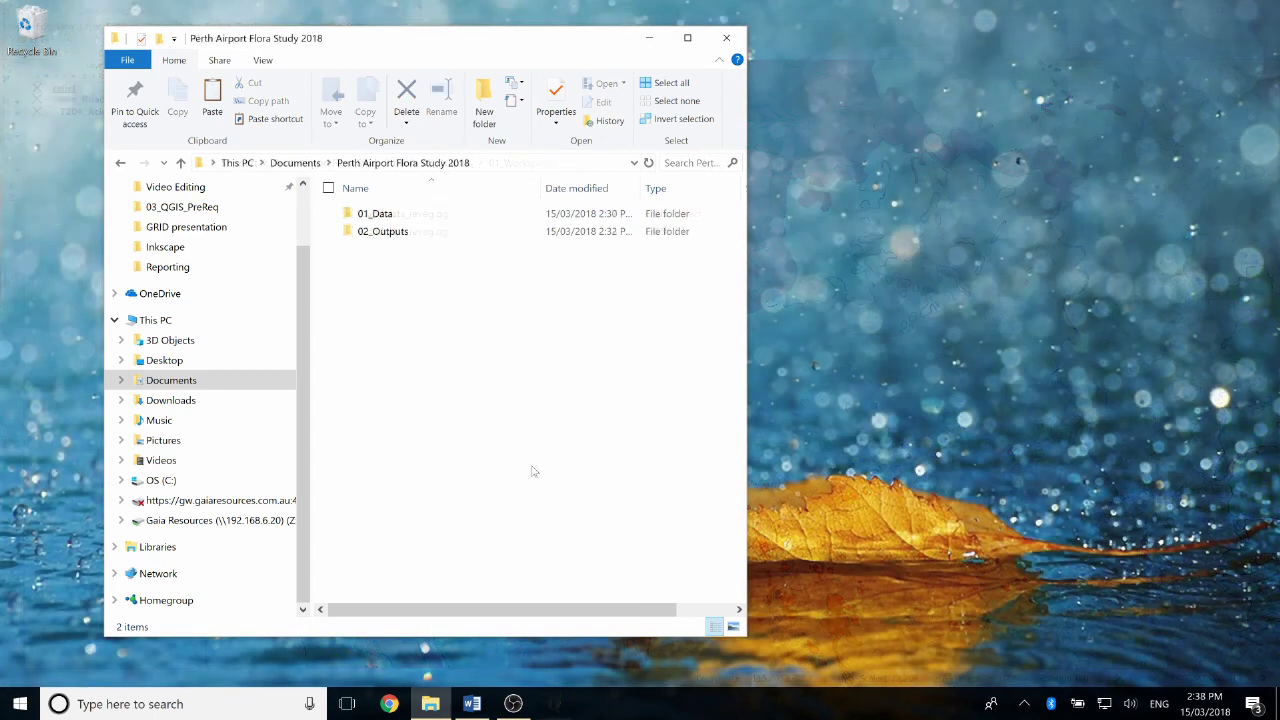